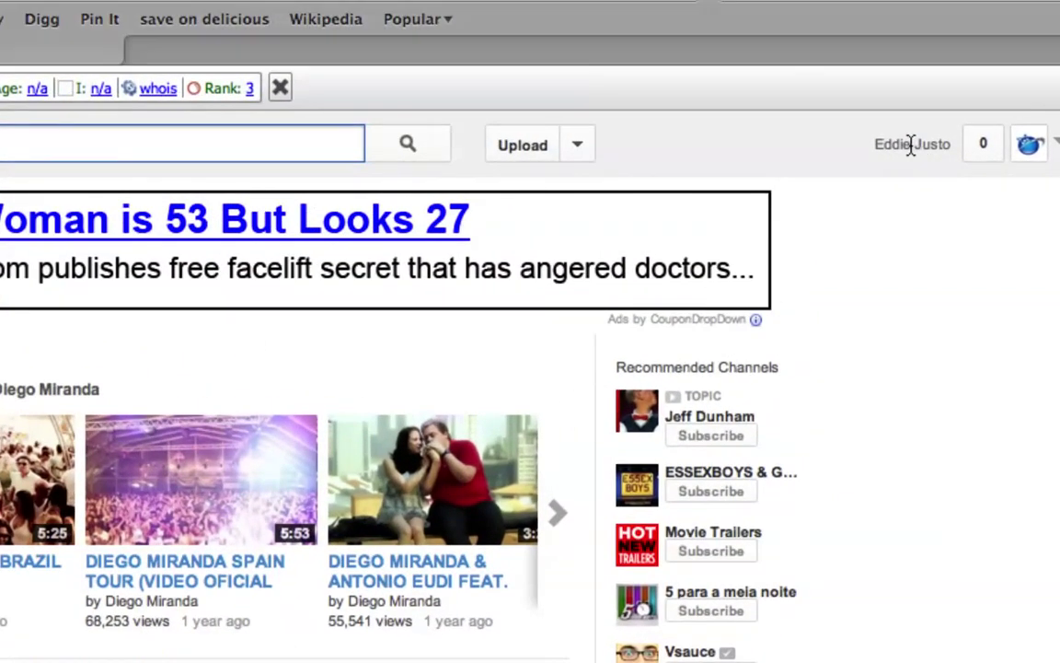
- Open Video Manager from the account menu to list the channel's 31 uploads
{"action": "left_click", "coordinate": [910, 145]}
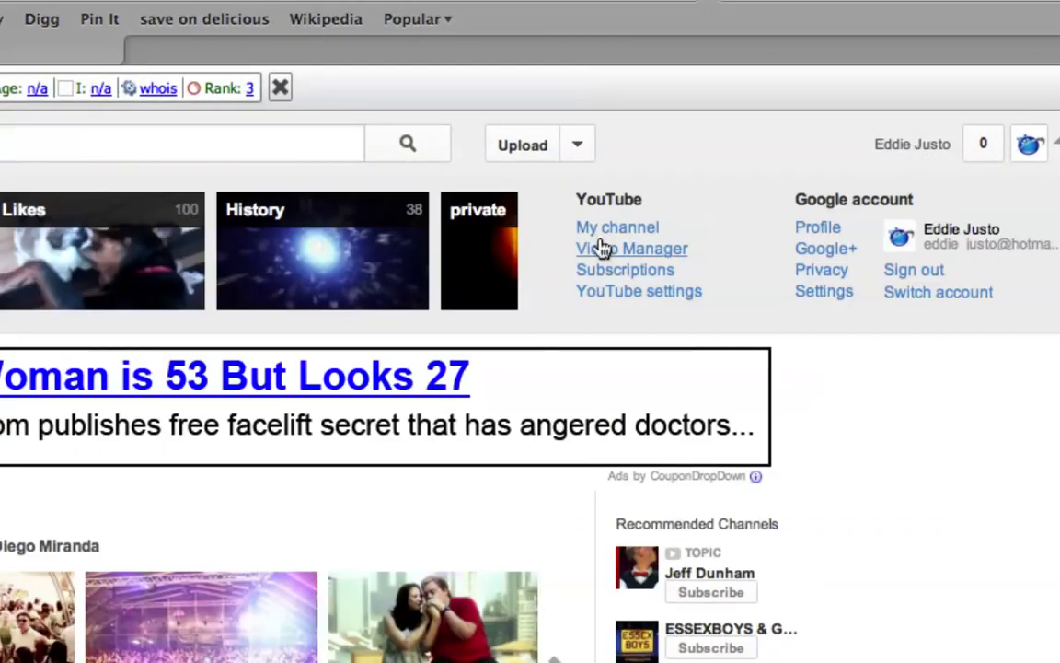
{"action": "left_click", "coordinate": [600, 249]}
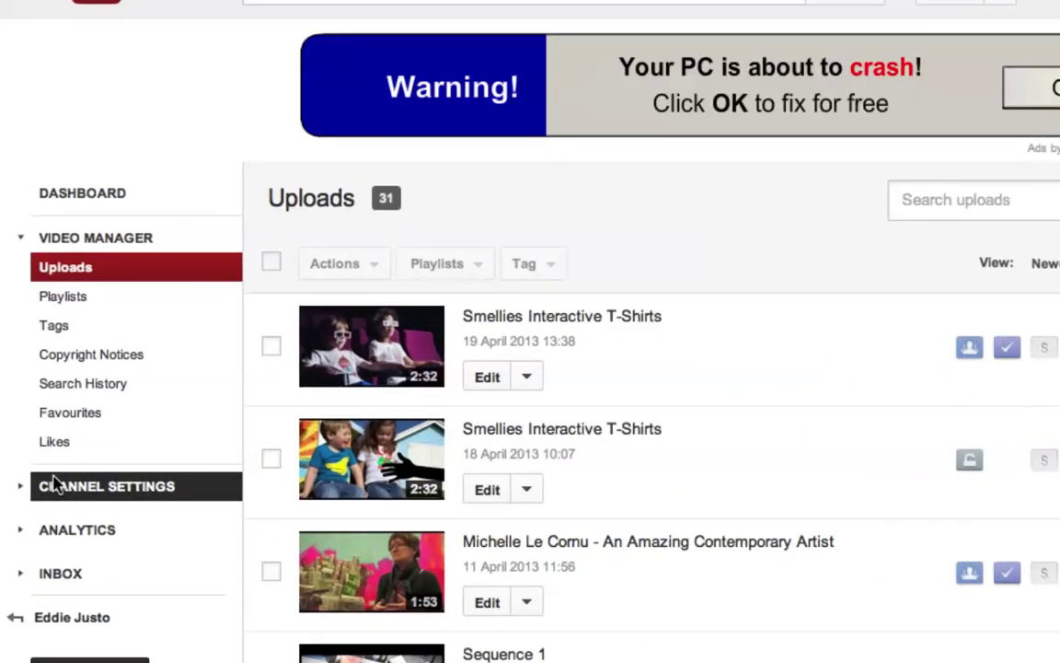
{"action": "left_click", "coordinate": [55, 485]}
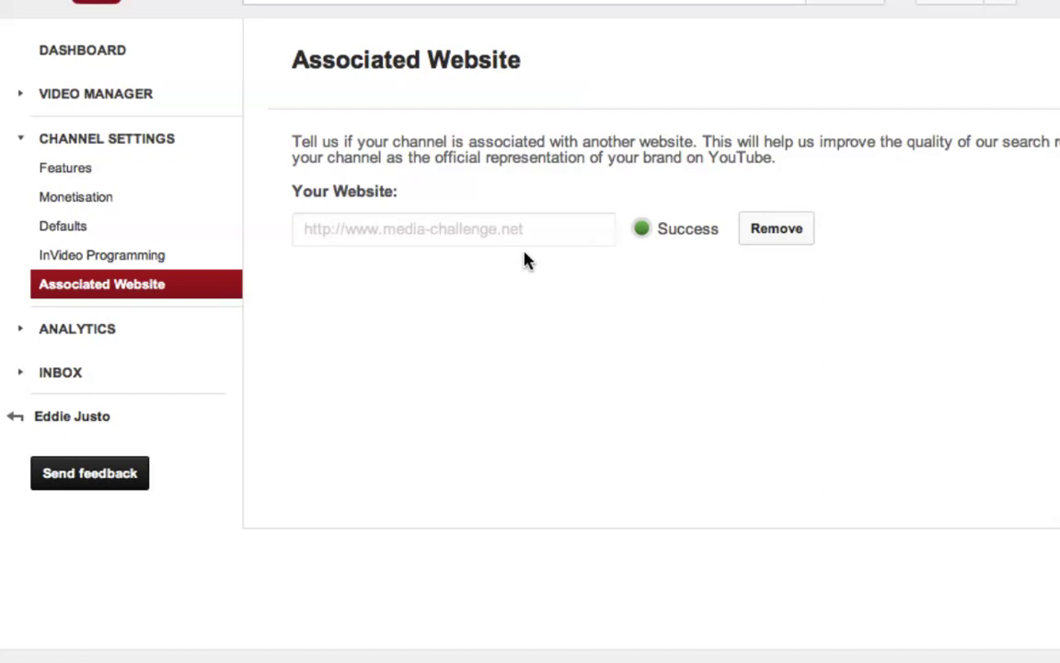
{"action": "left_click_drag", "start_coordinate": [532, 373], "coordinate": [236, 372]}
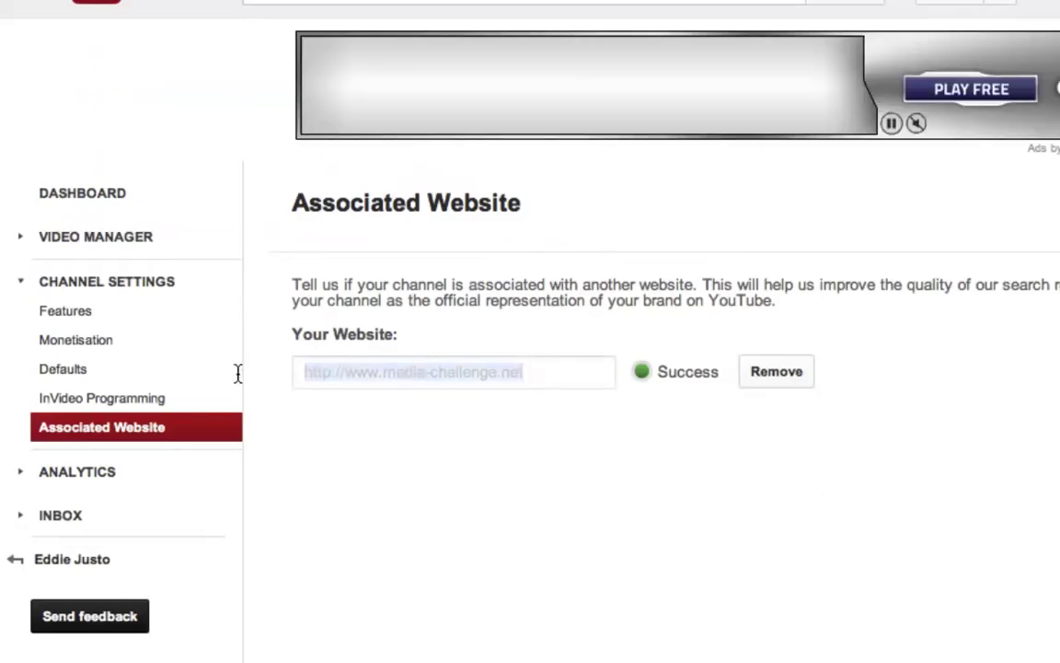
{"action": "left_click", "coordinate": [403, 385]}
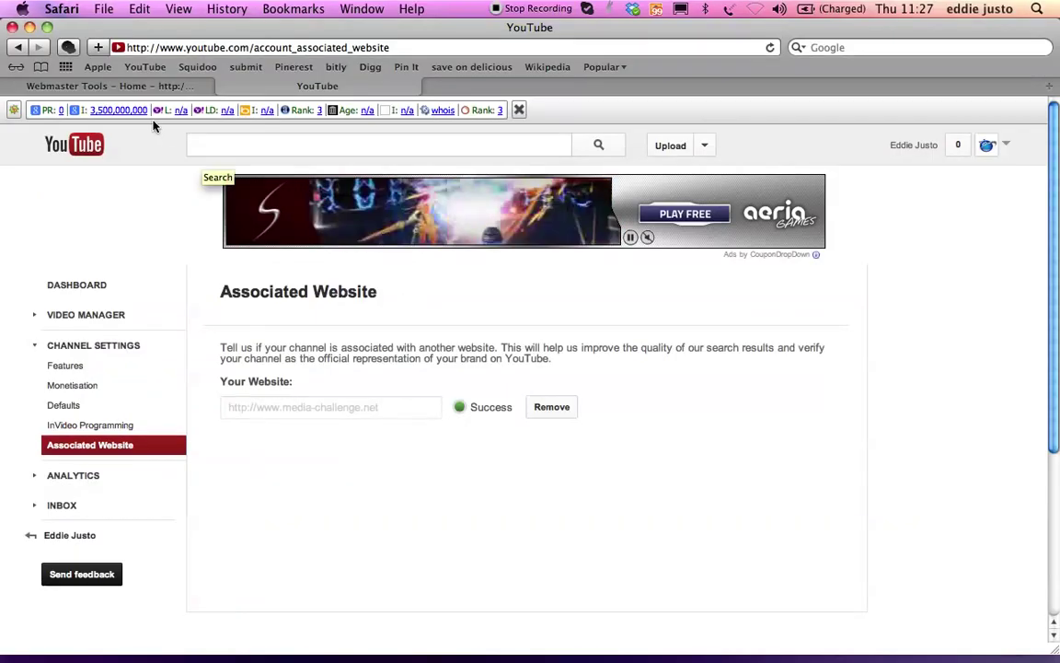
{"action": "left_click", "coordinate": [130, 93]}
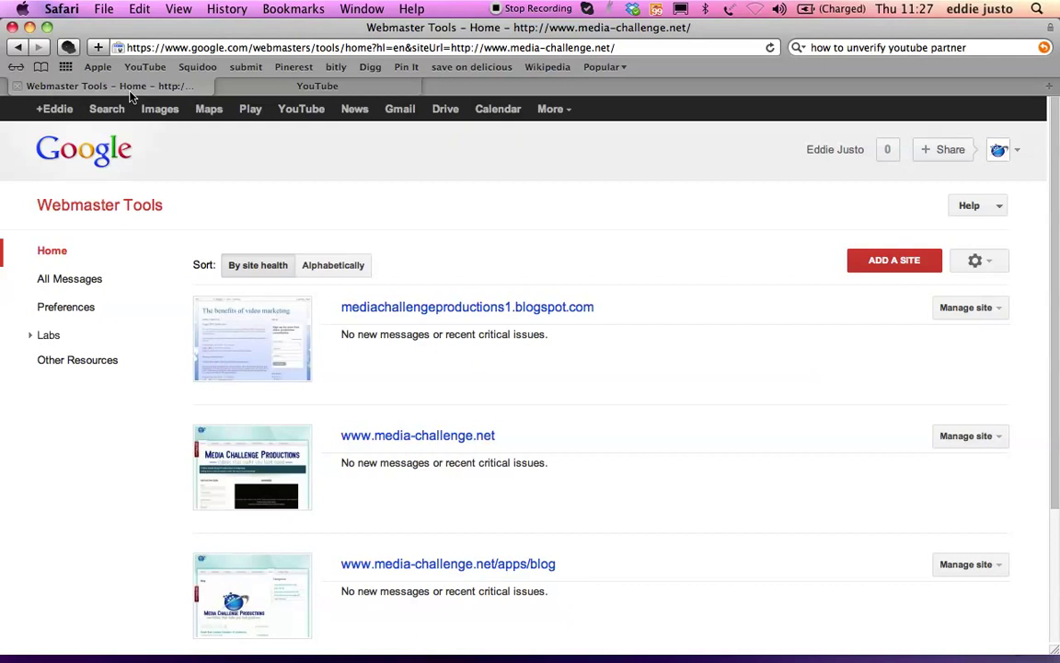
{"action": "left_click", "coordinate": [389, 436]}
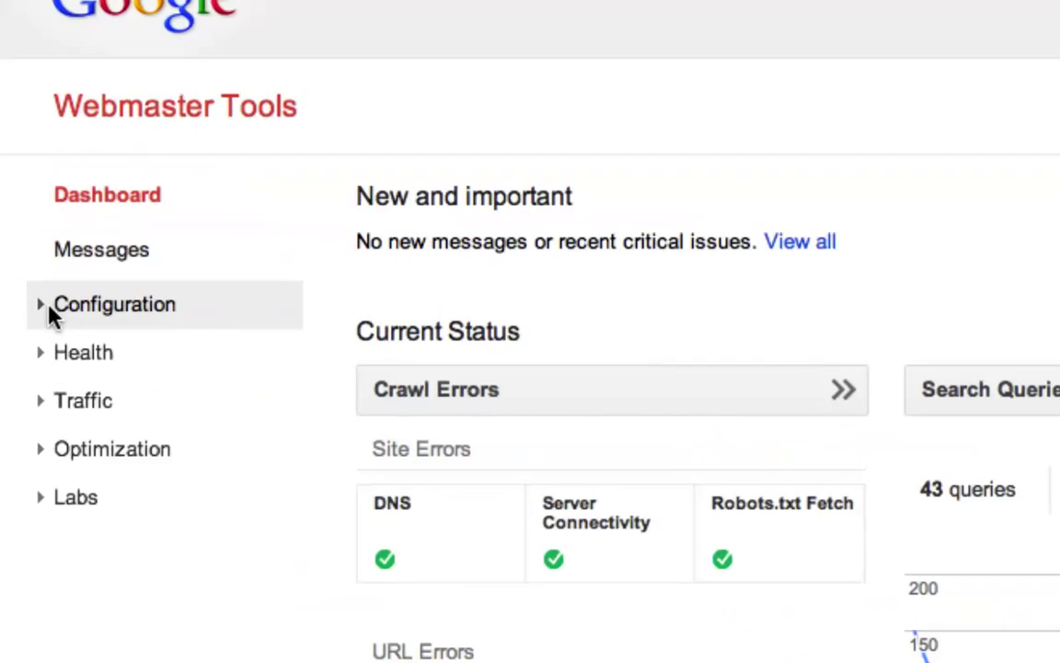
{"action": "left_click", "coordinate": [53, 313]}
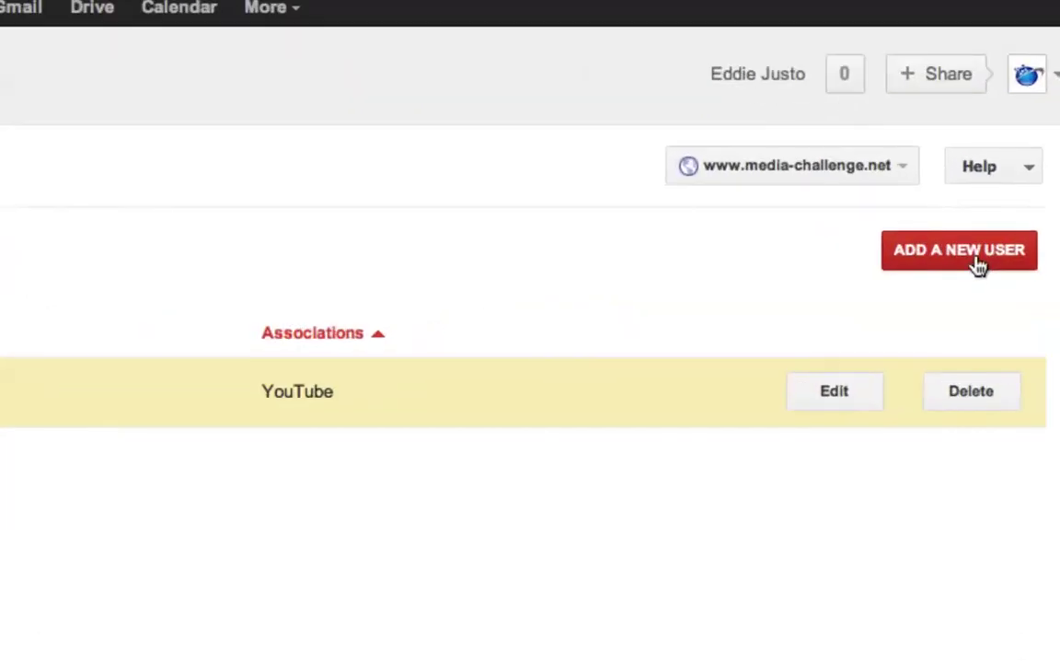
- Add the channel owner's e-mail as a new associated user with YouTube ticked
{"action": "left_click", "coordinate": [979, 267]}
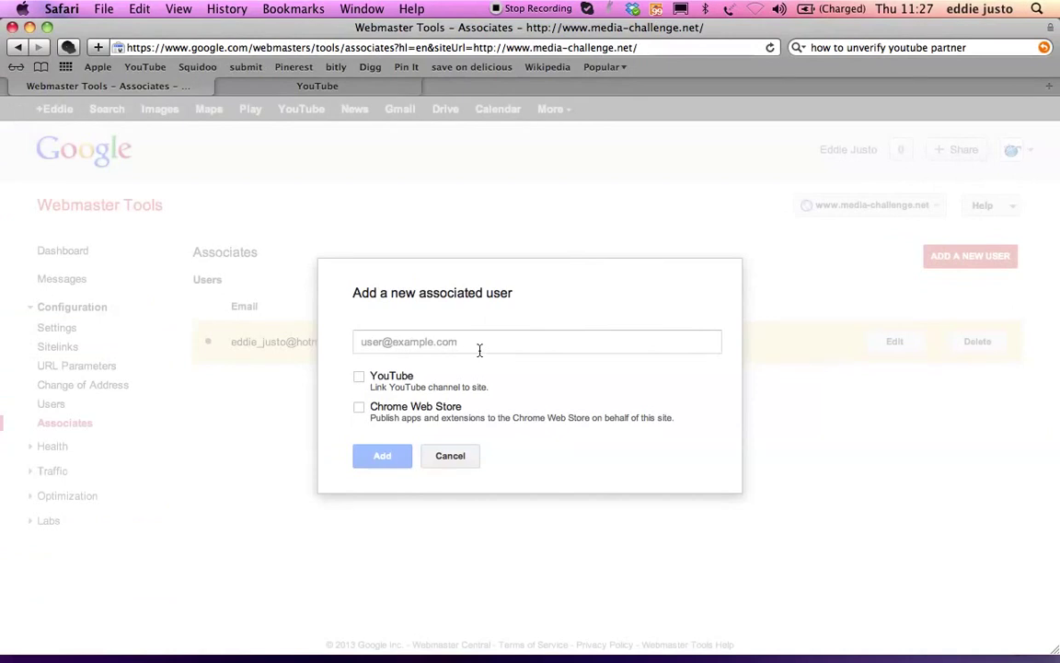
{"action": "left_click", "coordinate": [444, 345]}
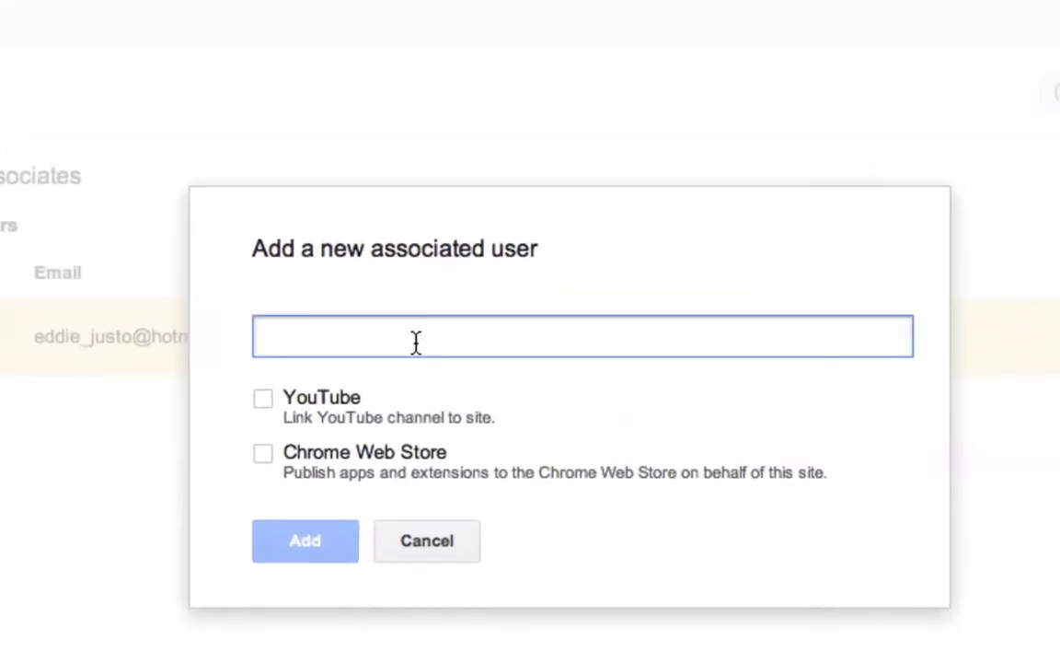
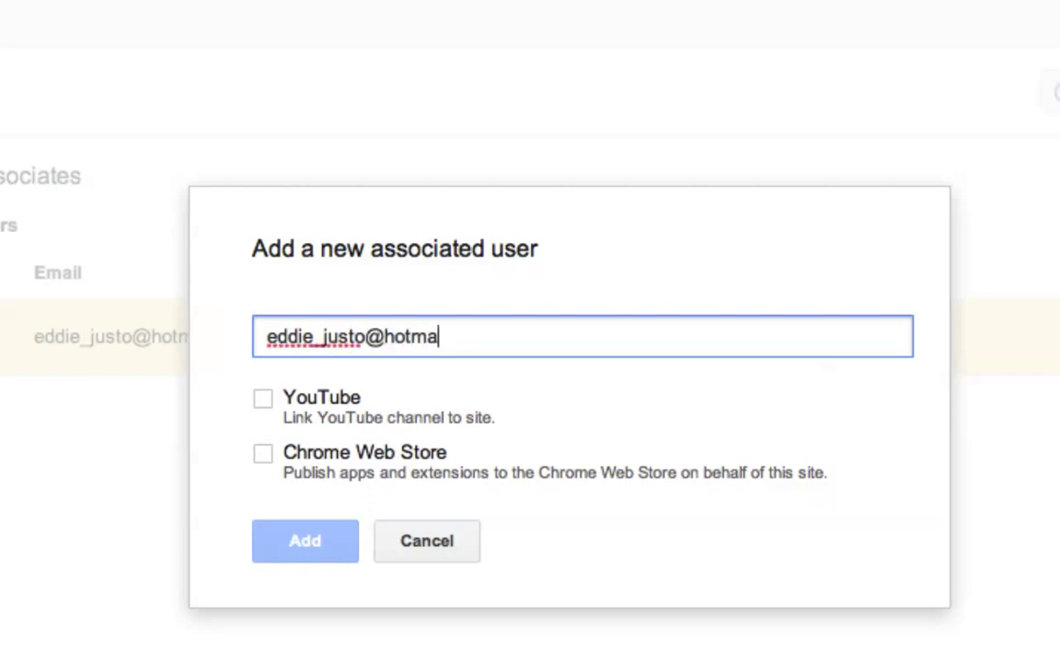
{"action": "left_click", "coordinate": [263, 399]}
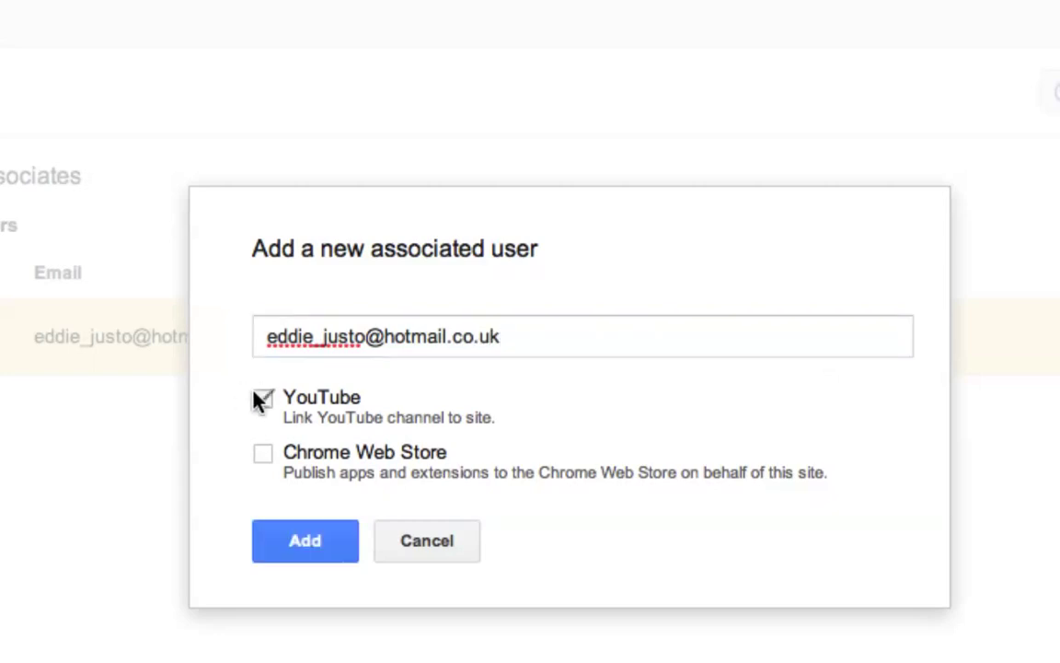
{"action": "left_click", "coordinate": [290, 528]}
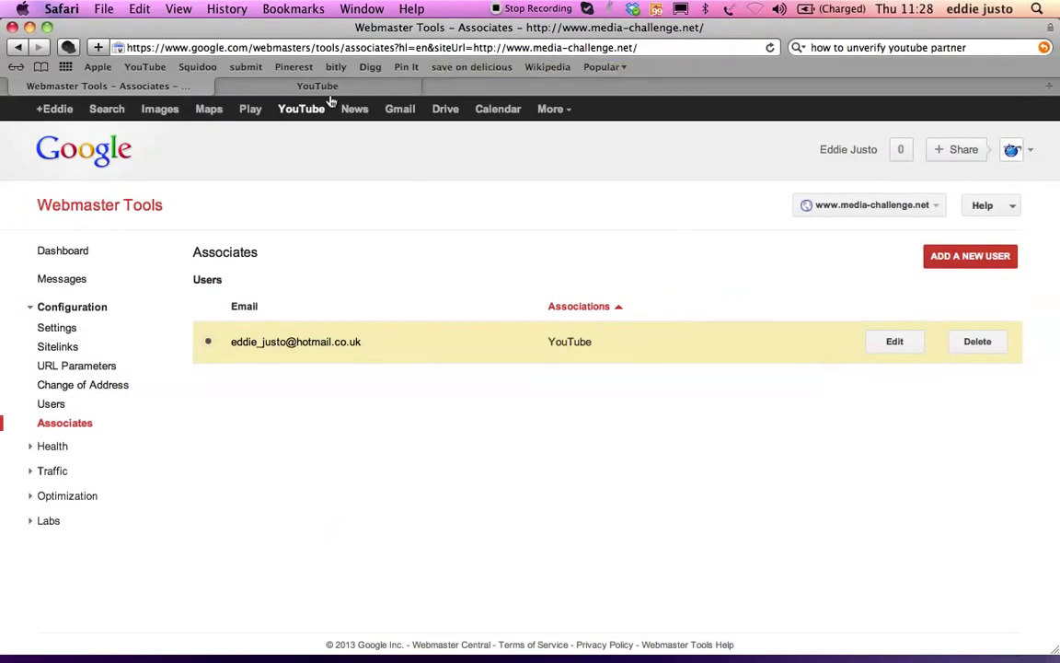
- Back in YouTube, open the channel Features page to see its Partner Verified status
{"action": "left_click", "coordinate": [329, 87]}
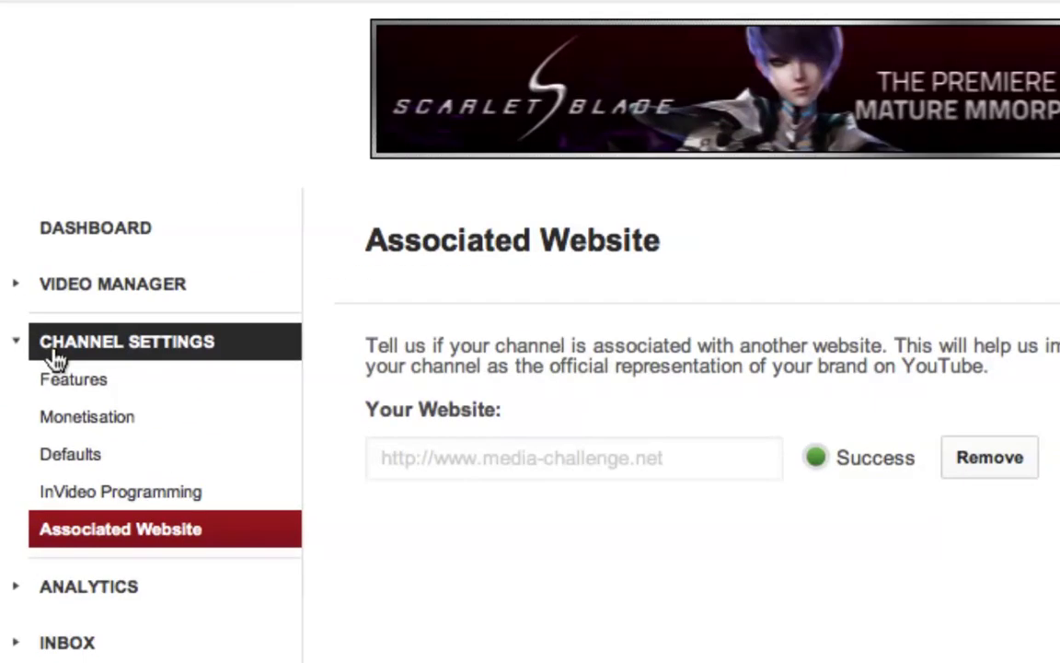
{"action": "left_click", "coordinate": [52, 351]}
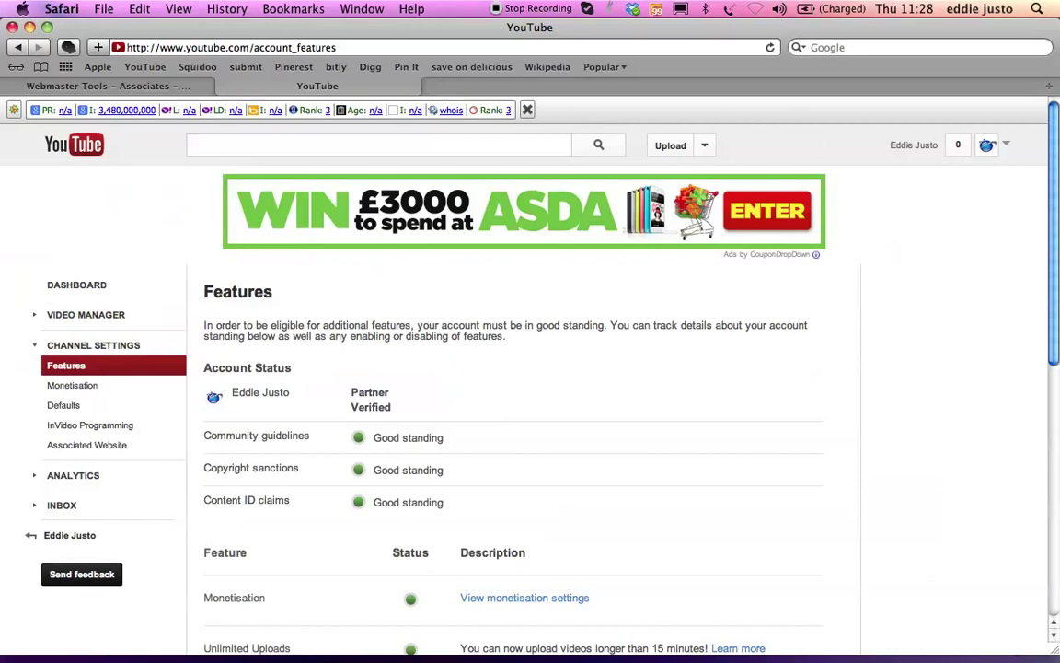
- Open the showreel 2013 video from Video Manager and reach its annotations editor
{"action": "left_click", "coordinate": [911, 145]}
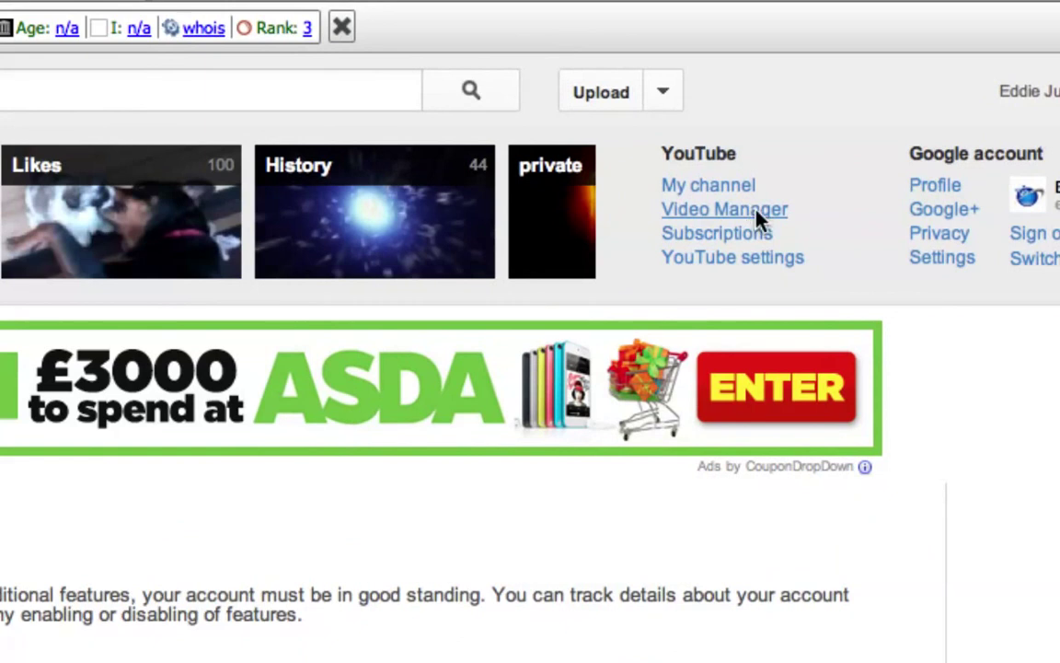
{"action": "left_click", "coordinate": [756, 216]}
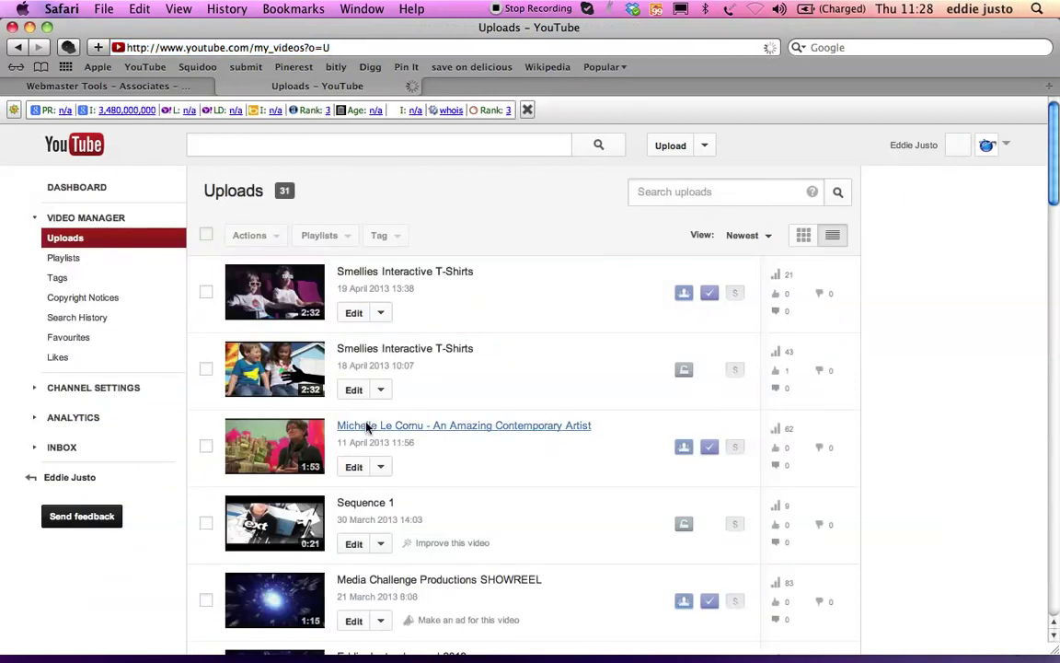
{"action": "scroll", "coordinate": [367, 427], "scroll_direction": "down", "scroll_amount": 5}
{"action": "scroll", "coordinate": [390, 322], "scroll_direction": "up", "scroll_amount": 2}
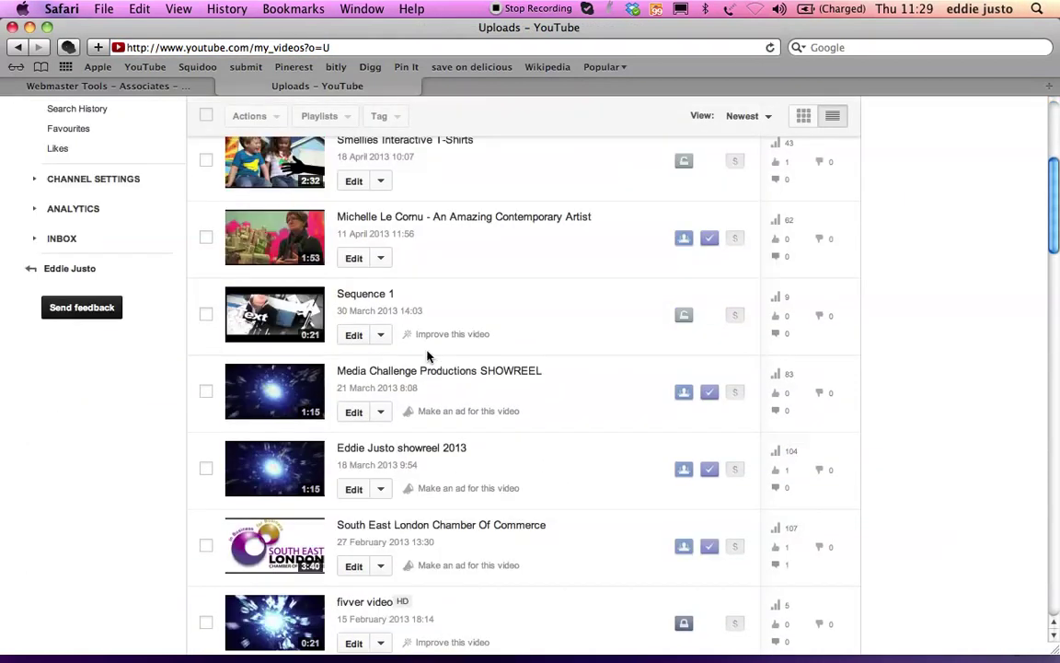
{"action": "left_click", "coordinate": [388, 449]}
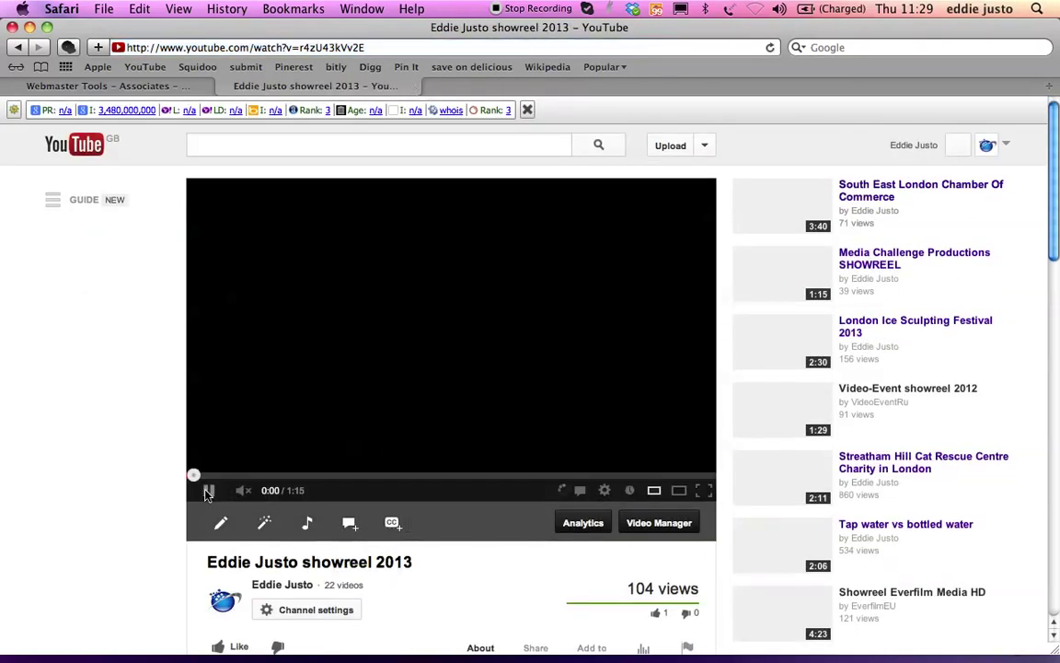
{"action": "scroll", "coordinate": [343, 597], "scroll_direction": "down", "scroll_amount": 3}
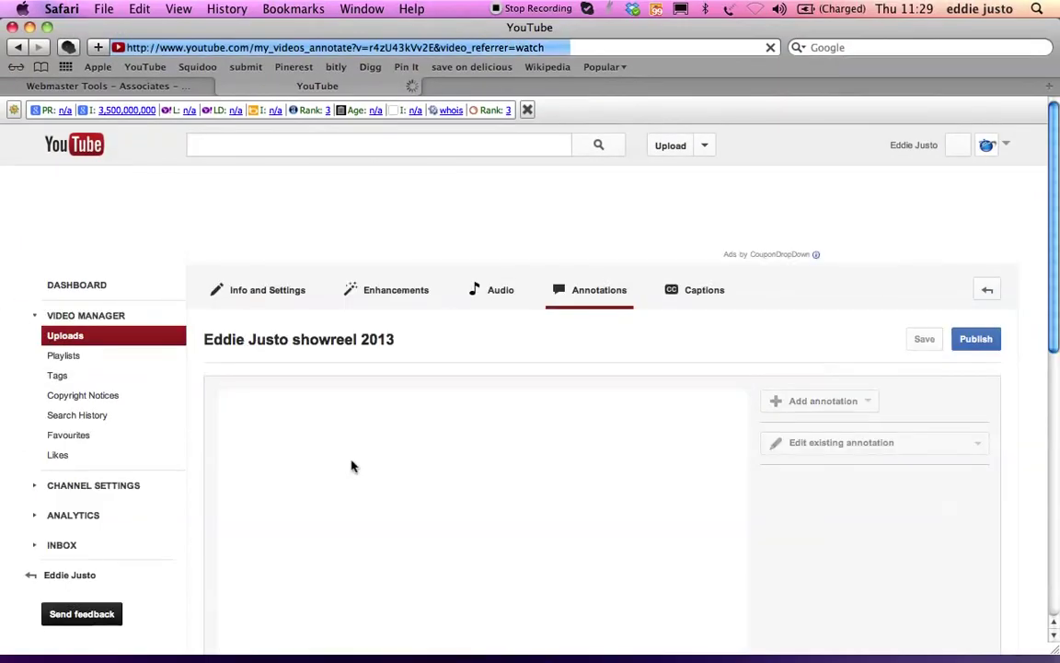
- Pause the showreel at 1:05 on its name, website, email and mobile end card
{"action": "scroll", "coordinate": [350, 466], "scroll_direction": "down", "scroll_amount": 3}
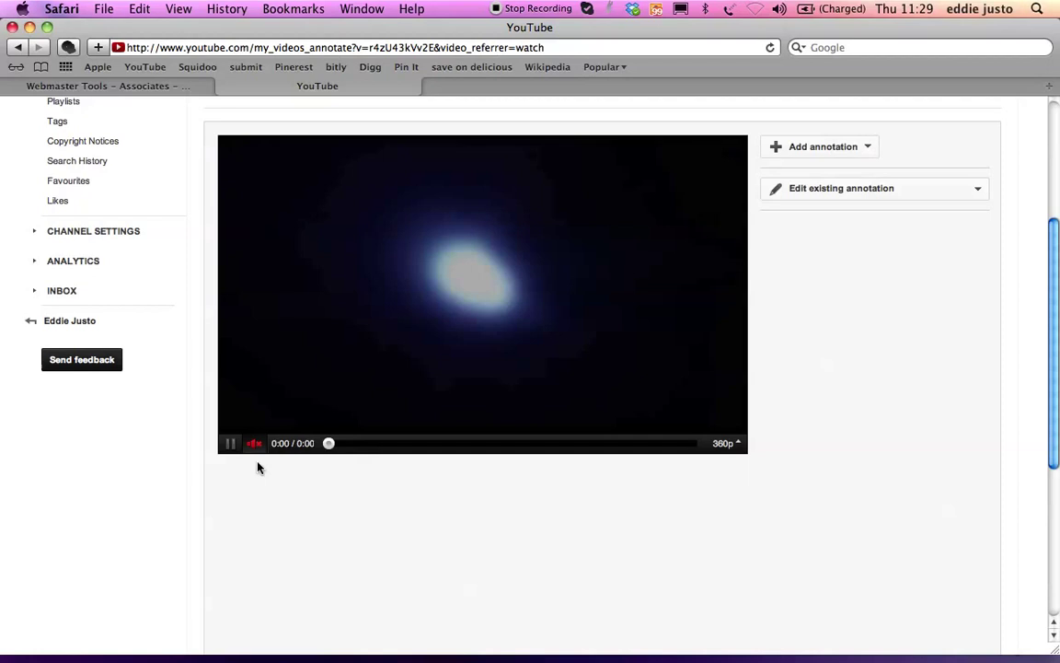
{"action": "left_click", "coordinate": [230, 445]}
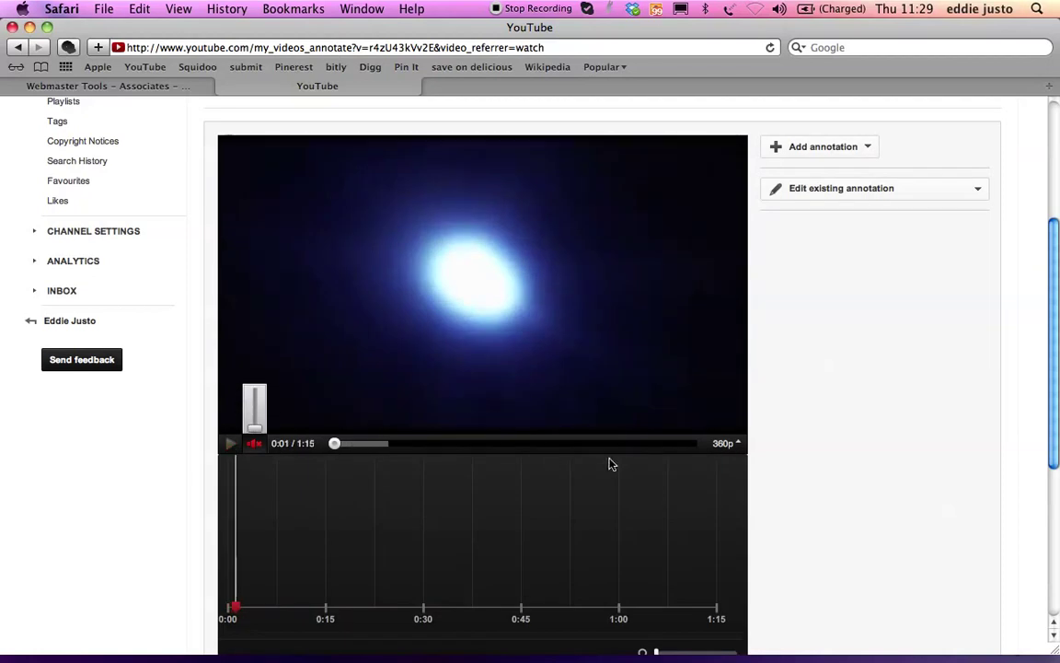
{"action": "left_click", "coordinate": [632, 444]}
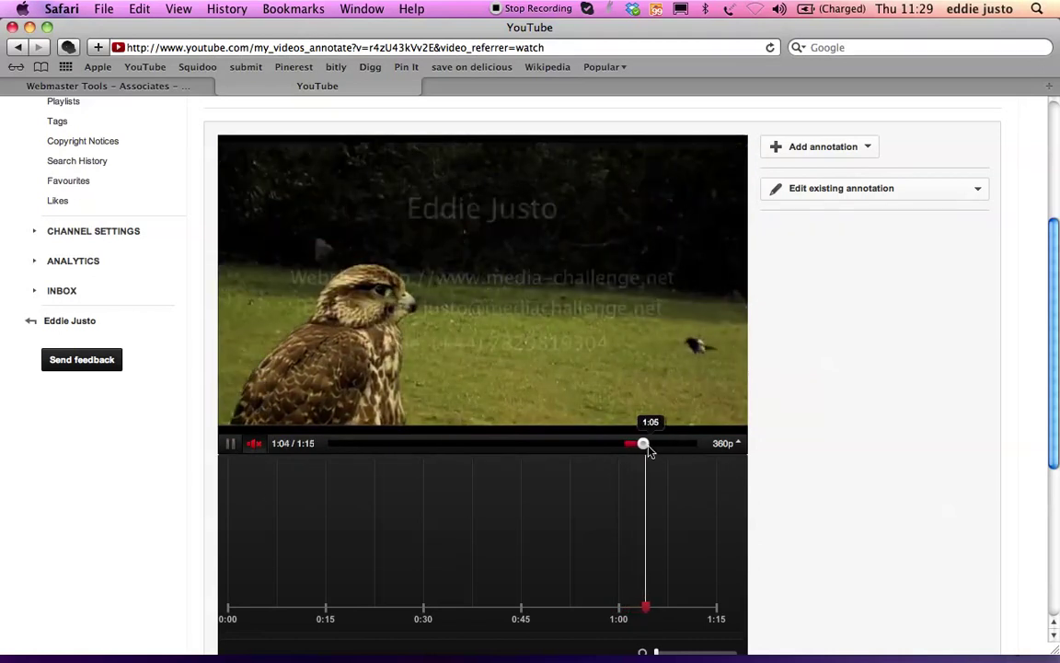
{"action": "left_click", "coordinate": [232, 445]}
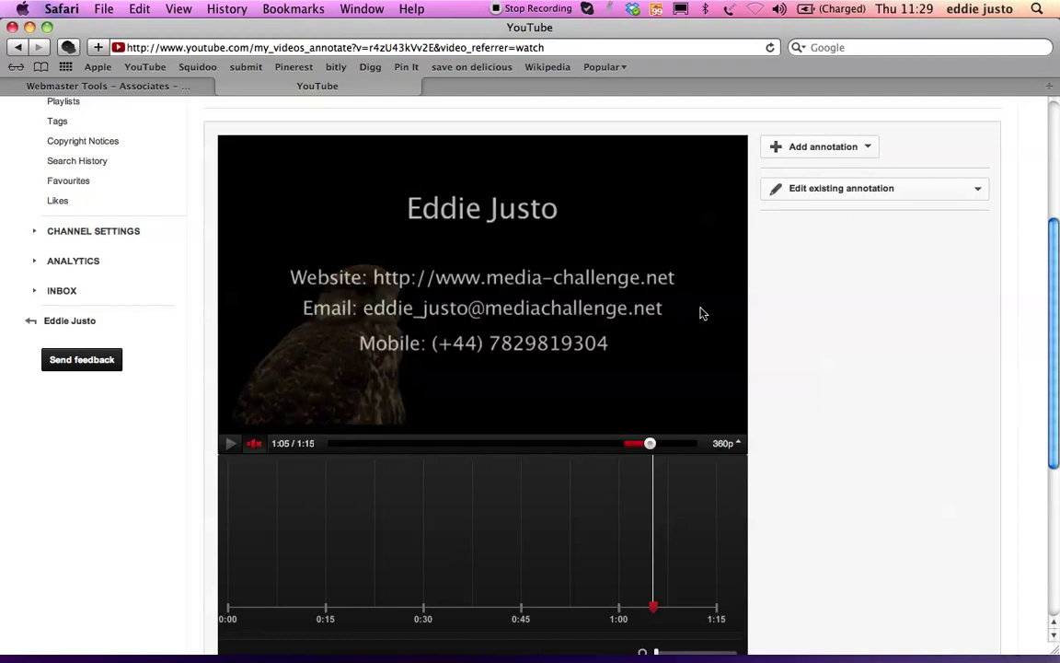
{"action": "scroll", "coordinate": [815, 310], "scroll_direction": "up", "scroll_amount": 3}
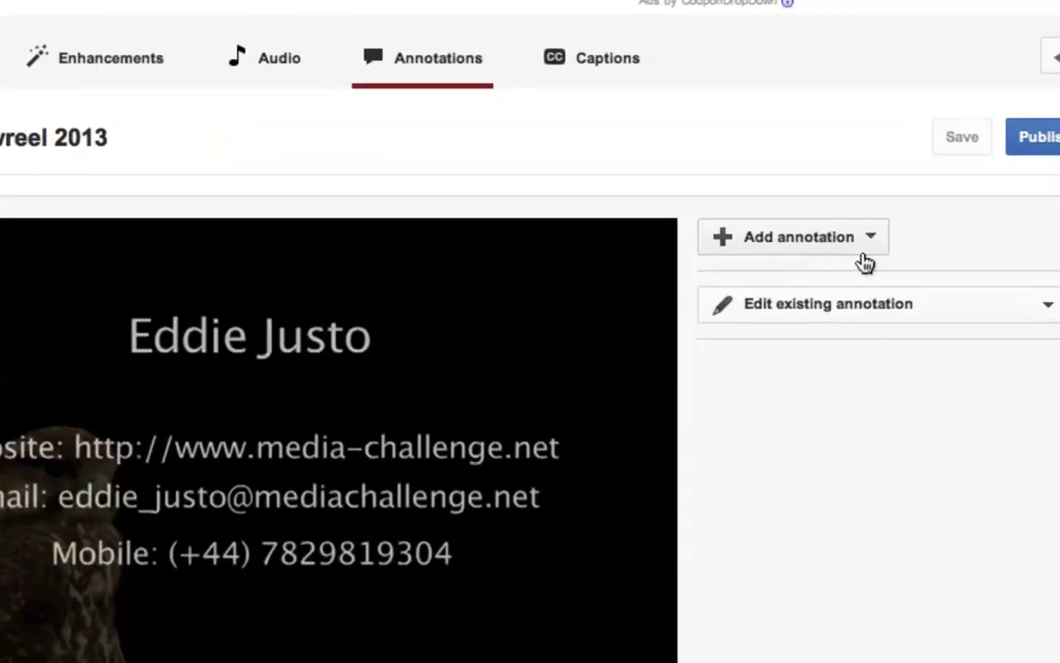
- Add a Spotlight annotation and resize it to frame the Website line
{"action": "left_click", "coordinate": [866, 250]}
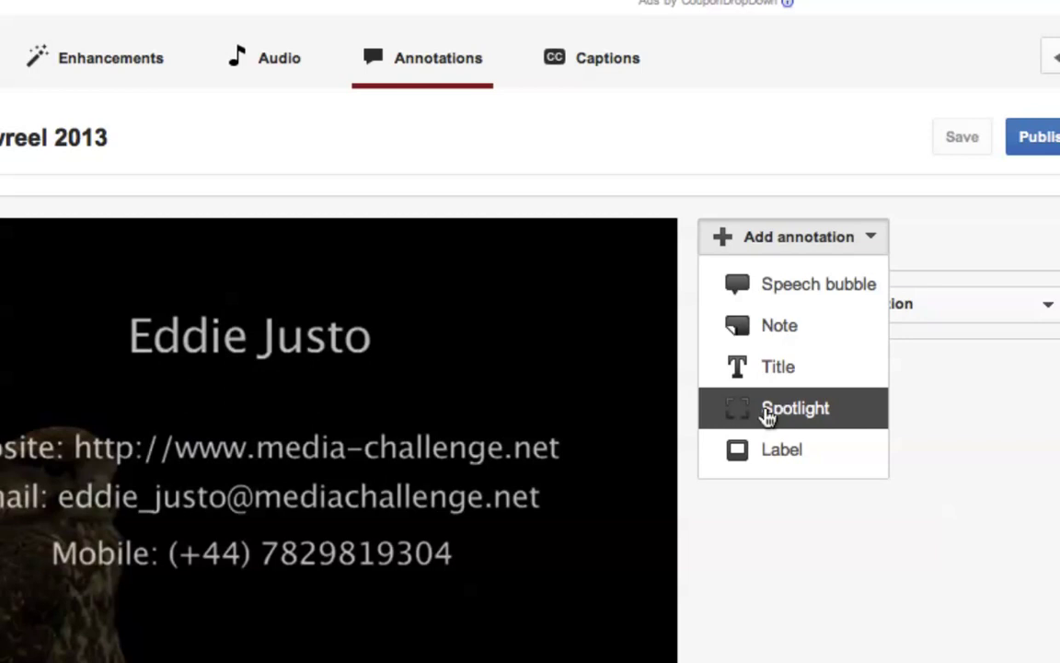
{"action": "left_click", "coordinate": [769, 415]}
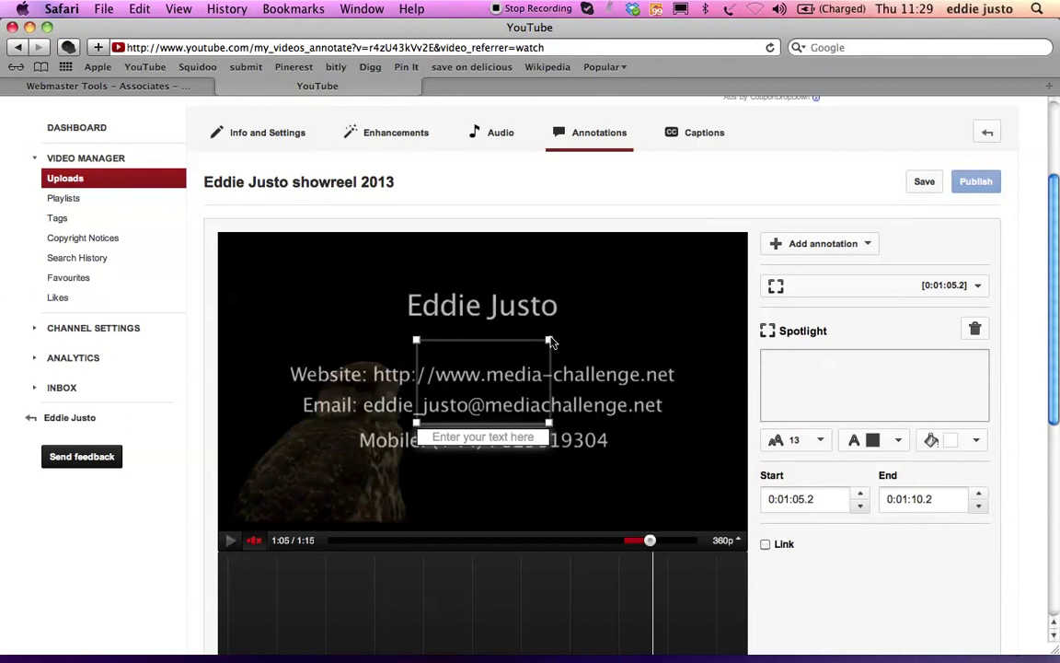
{"action": "left_click_drag", "start_coordinate": [549, 342], "coordinate": [675, 365]}
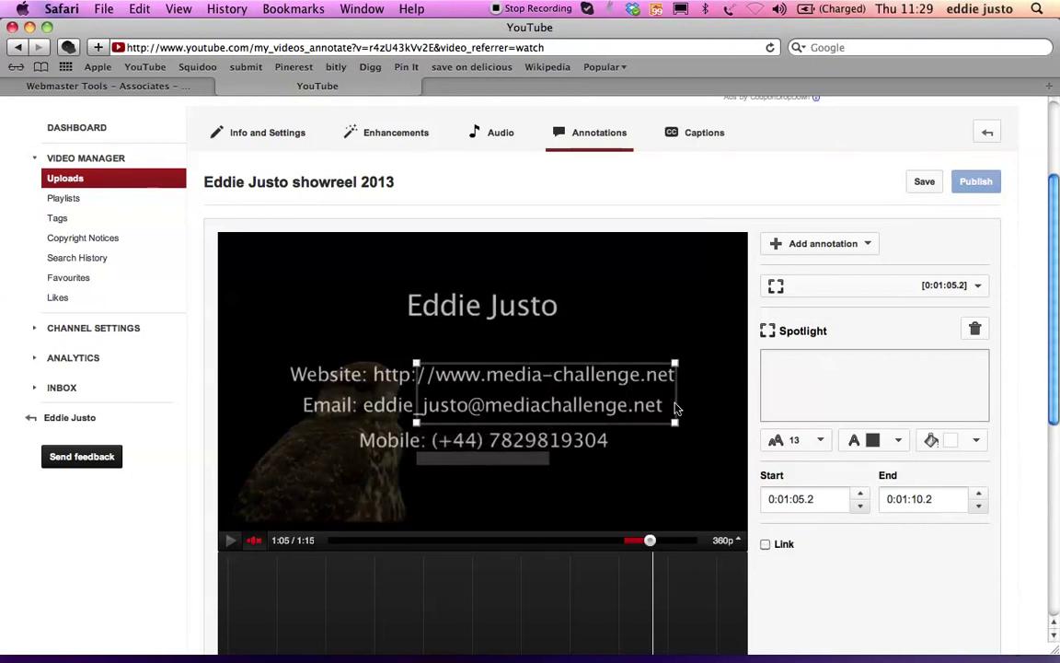
{"action": "left_click_drag", "start_coordinate": [673, 425], "coordinate": [673, 399]}
{"action": "left_click_drag", "start_coordinate": [416, 398], "coordinate": [283, 397]}
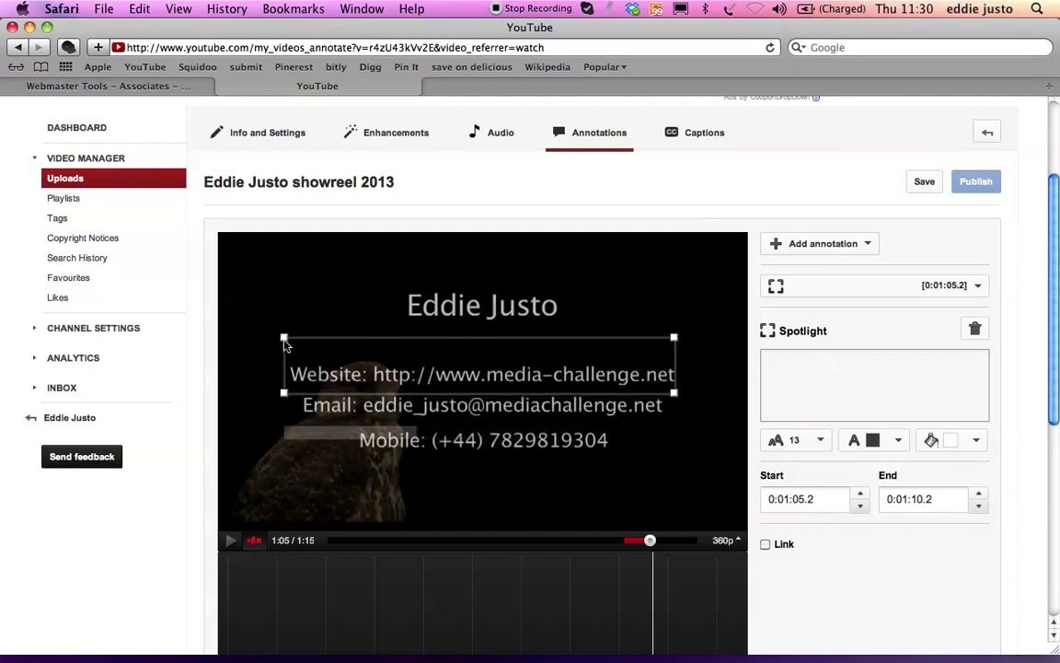
{"action": "mouse_move", "coordinate": [285, 343]}
{"action": "left_mouse_down"}
{"action": "mouse_move", "coordinate": [284, 364]}
{"action": "mouse_move", "coordinate": [319, 378]}
{"action": "left_mouse_up"}
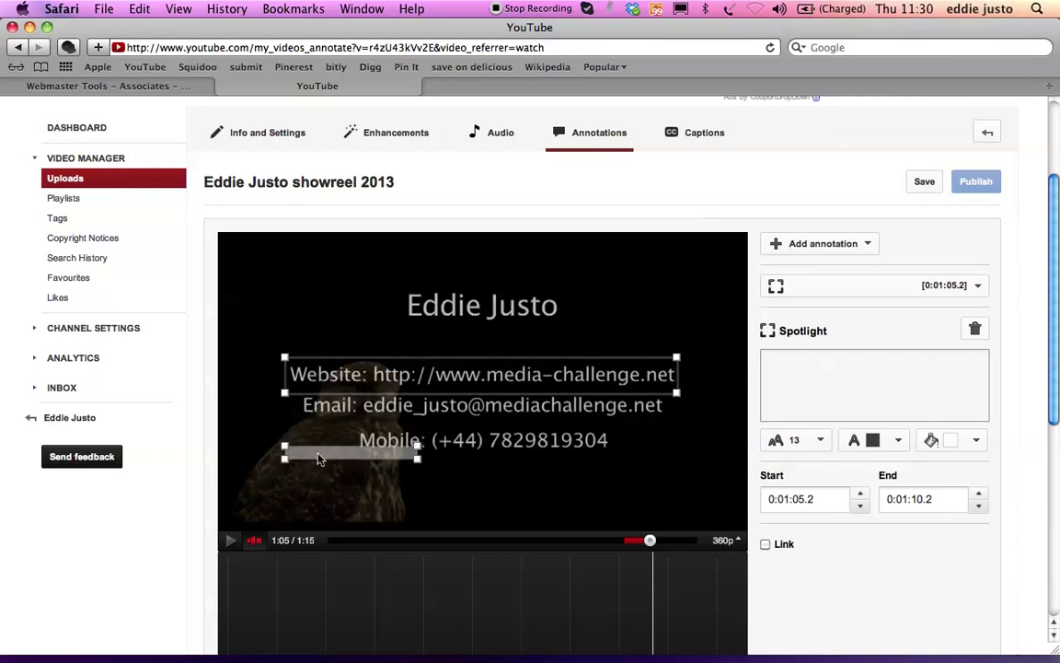
- Move the spotlight's caption strip just above the website line and widen it
{"action": "left_click_drag", "start_coordinate": [318, 458], "coordinate": [321, 355]}
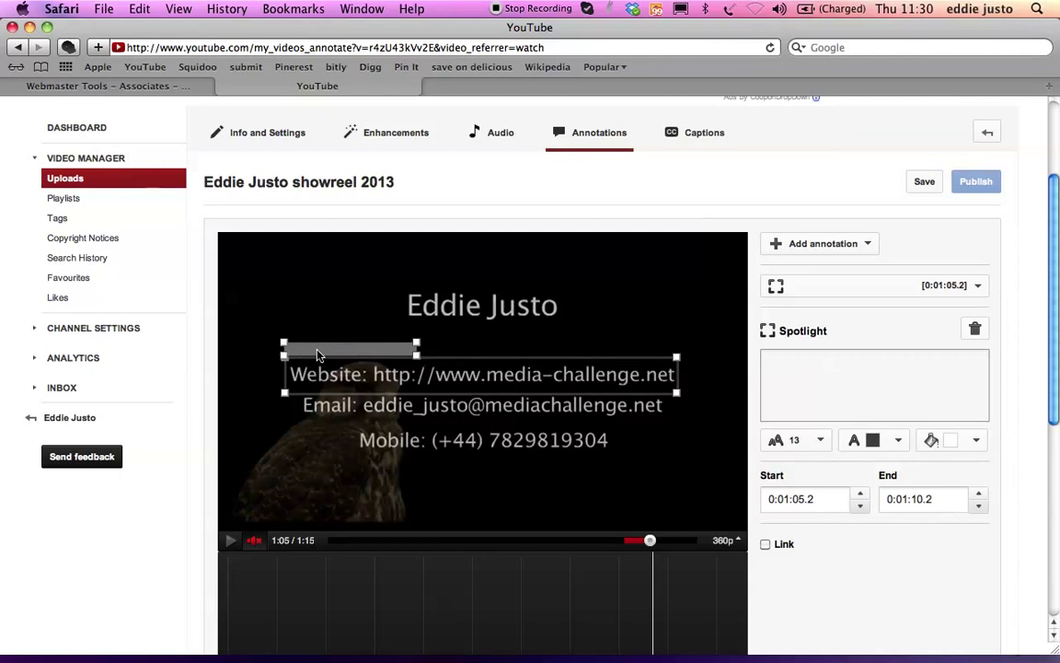
{"action": "left_click_drag", "start_coordinate": [424, 348], "coordinate": [569, 343]}
{"action": "left_click", "coordinate": [807, 363]}
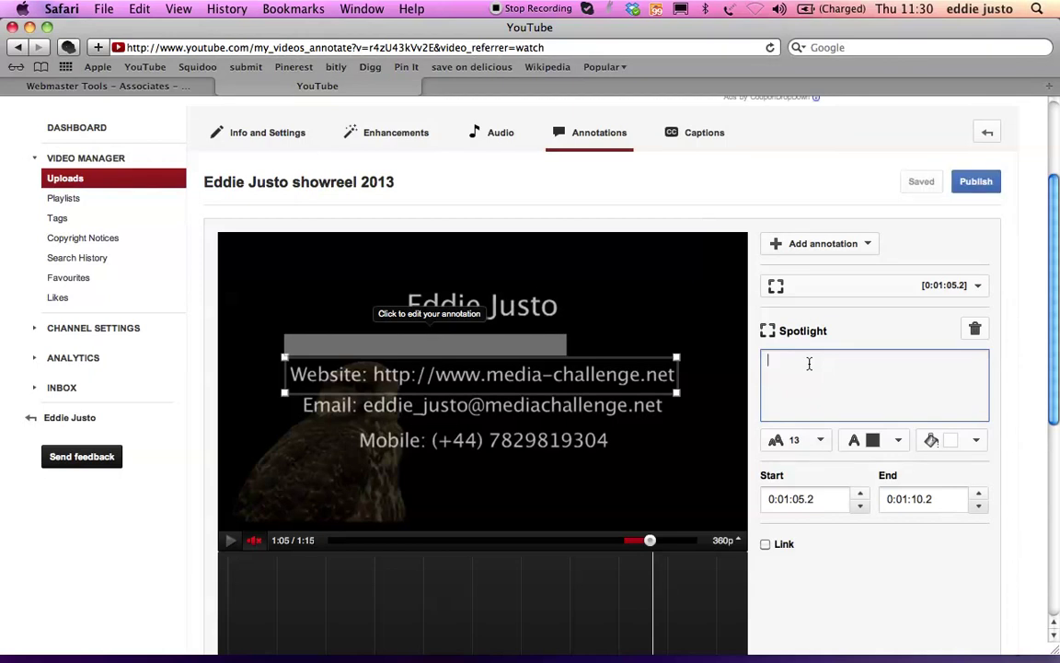
- Caption the spotlight 'Click Here For Your Free Video Marketing Consultation' on one line
{"action": "type", "text": "Click "}
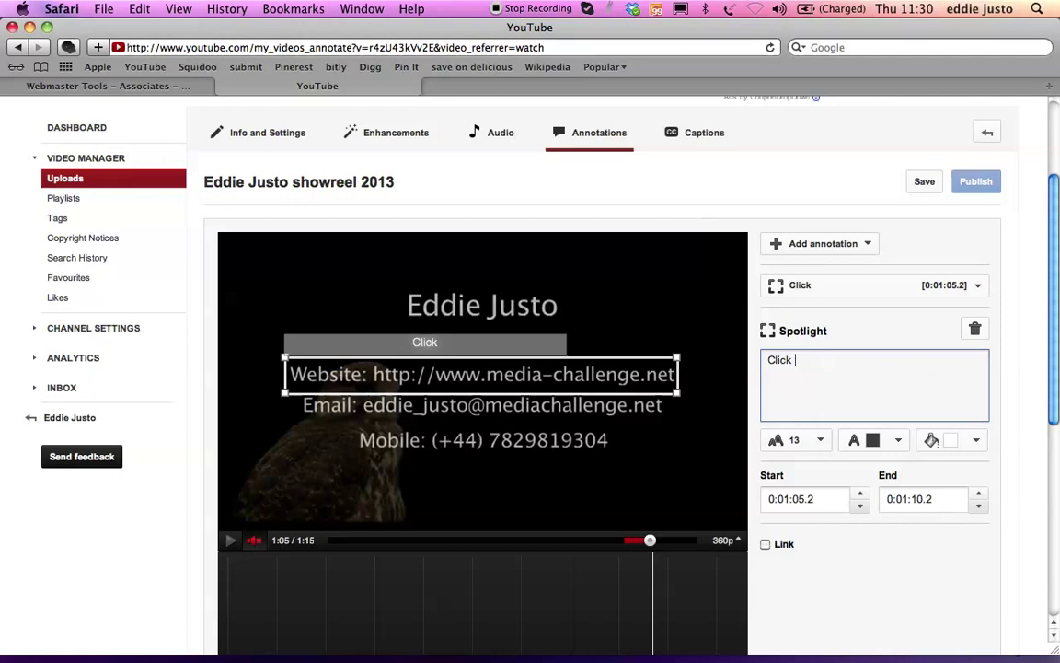
{"action": "type", "text": "Here Fy"}
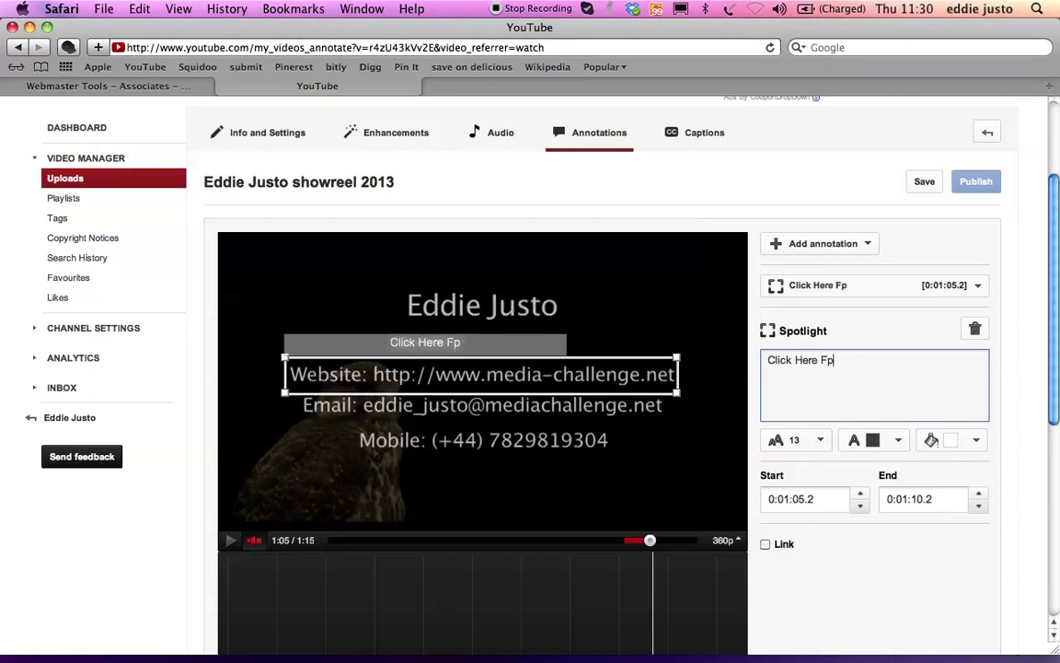
{"action": "key", "text": "BackSpace"}
{"action": "type", "text": "or Your "}
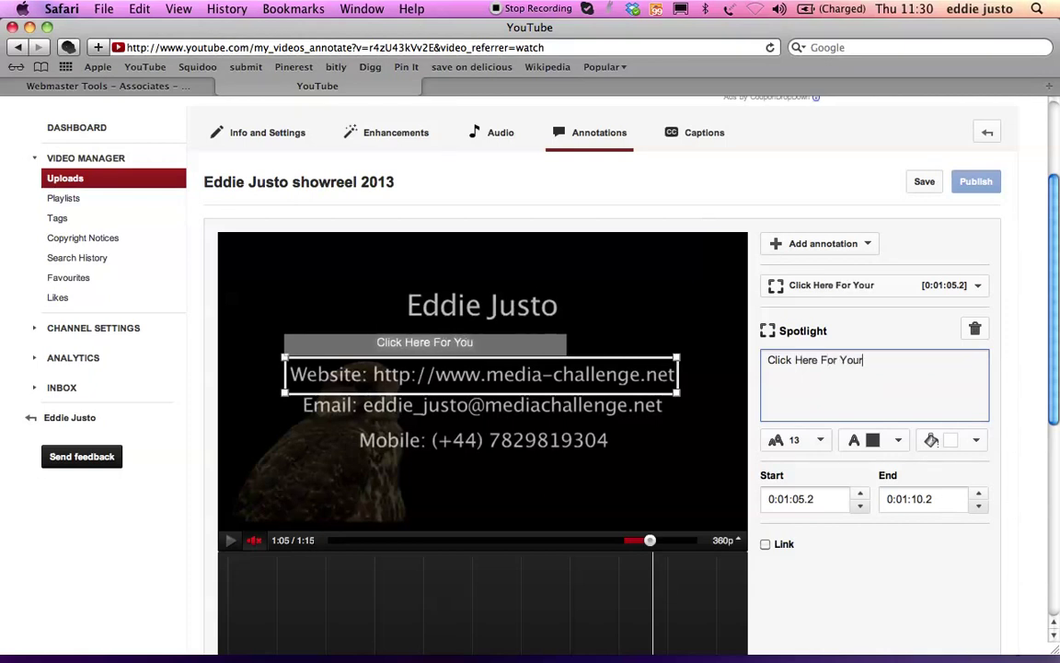
{"action": "type", "text": "Free Vi"}
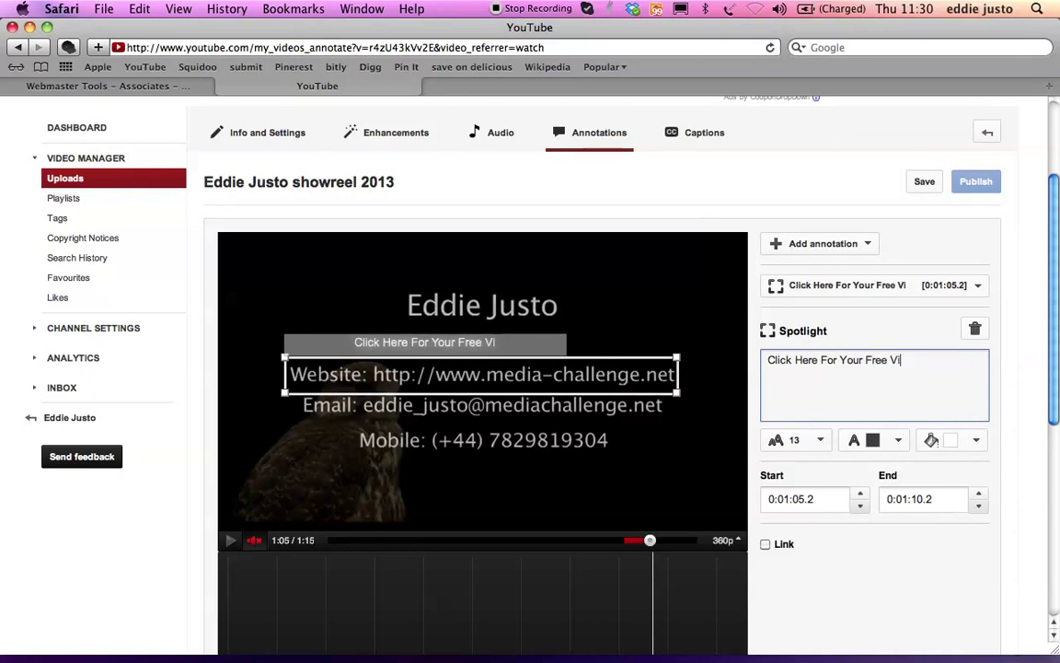
{"action": "type", "text": "deo Marke"}
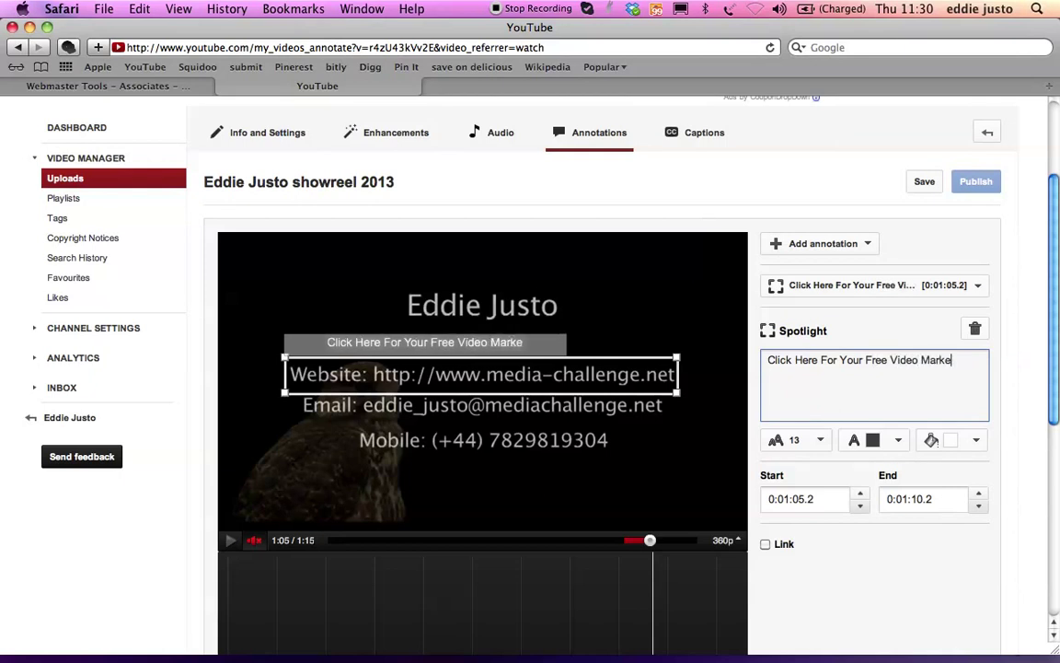
{"action": "type", "text": "ting Consu"}
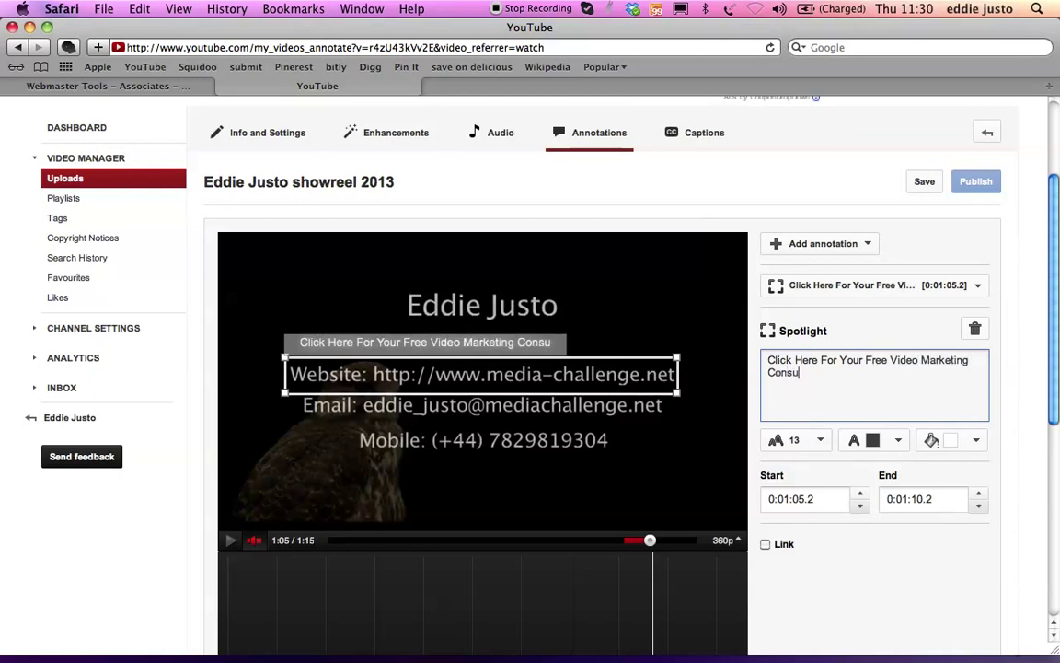
{"action": "type", "text": "ltation"}
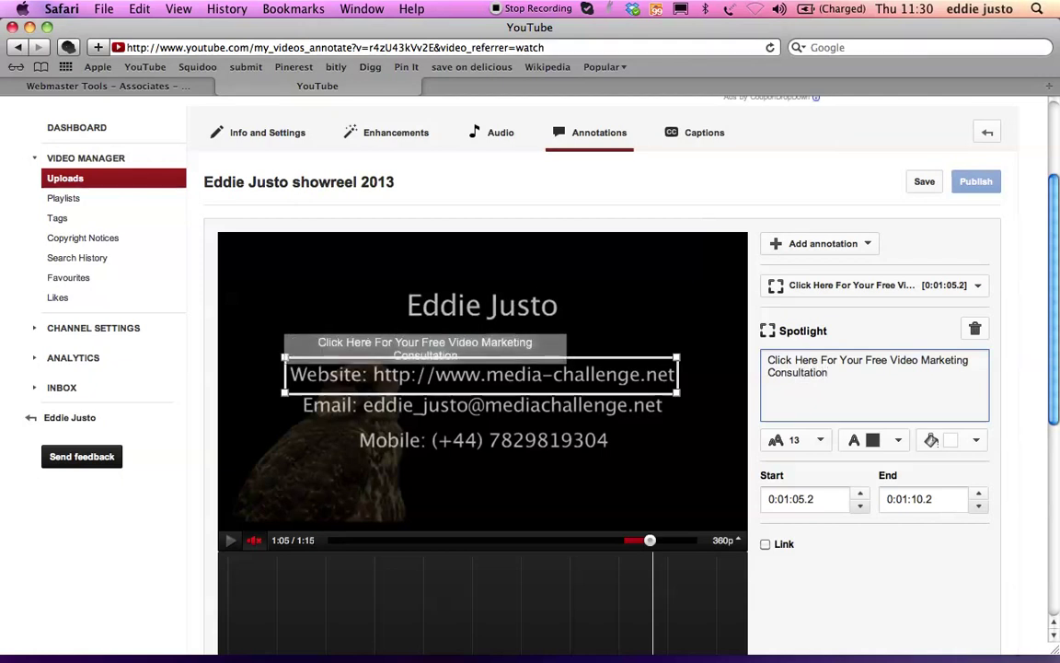
{"action": "mouse_move", "coordinate": [567, 337]}
{"action": "left_mouse_down"}
{"action": "mouse_move", "coordinate": [578, 337]}
{"action": "mouse_move", "coordinate": [544, 335]}
{"action": "left_mouse_up"}
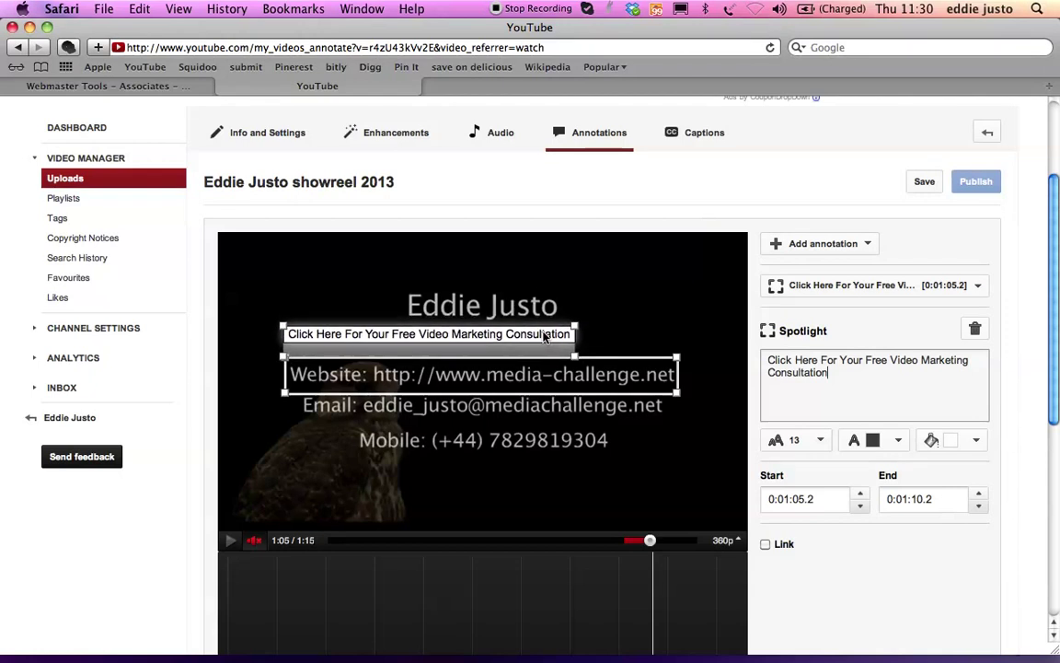
- Set the caption text size to 16 and refit the caption above the website line
{"action": "left_click_drag", "start_coordinate": [575, 329], "coordinate": [576, 342]}
{"action": "left_click", "coordinate": [802, 440]}
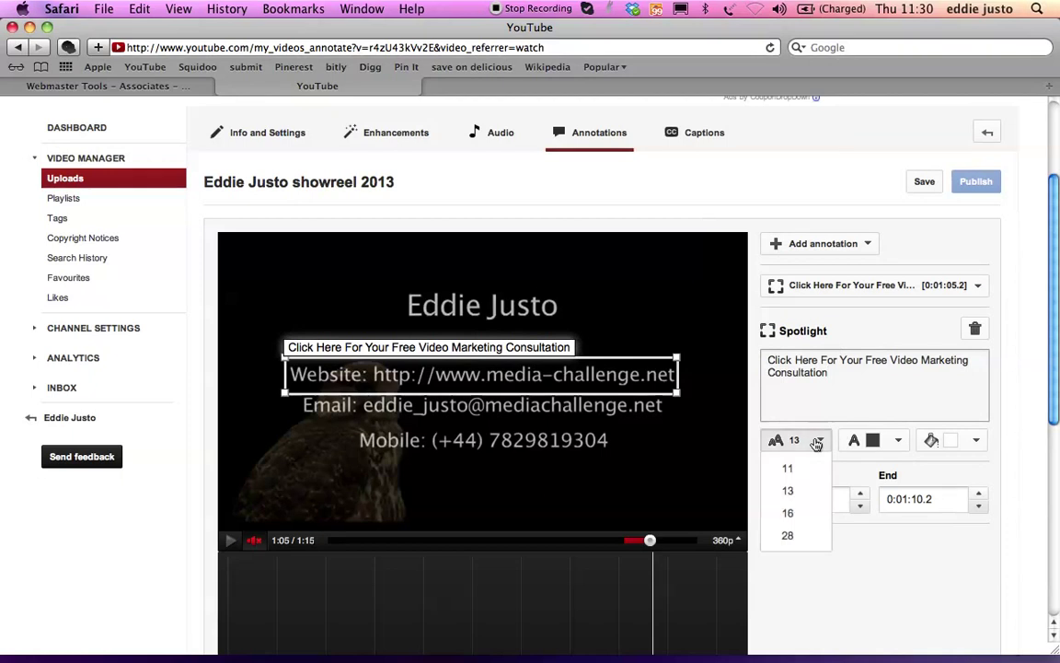
{"action": "left_click", "coordinate": [795, 512]}
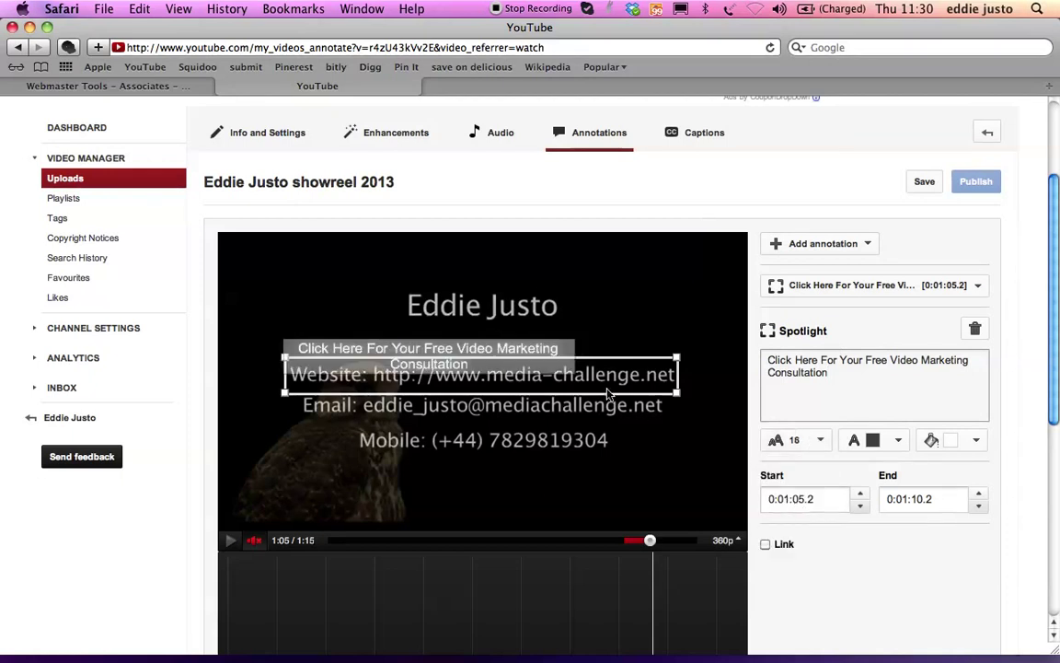
{"action": "left_click_drag", "start_coordinate": [575, 343], "coordinate": [644, 333]}
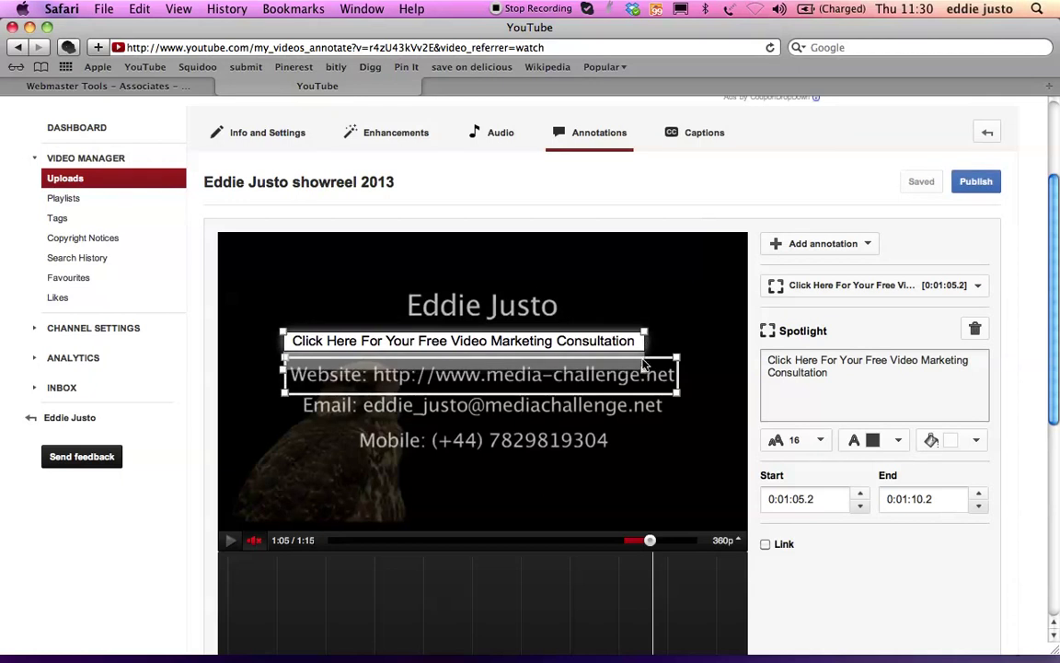
{"action": "left_click", "coordinate": [645, 375]}
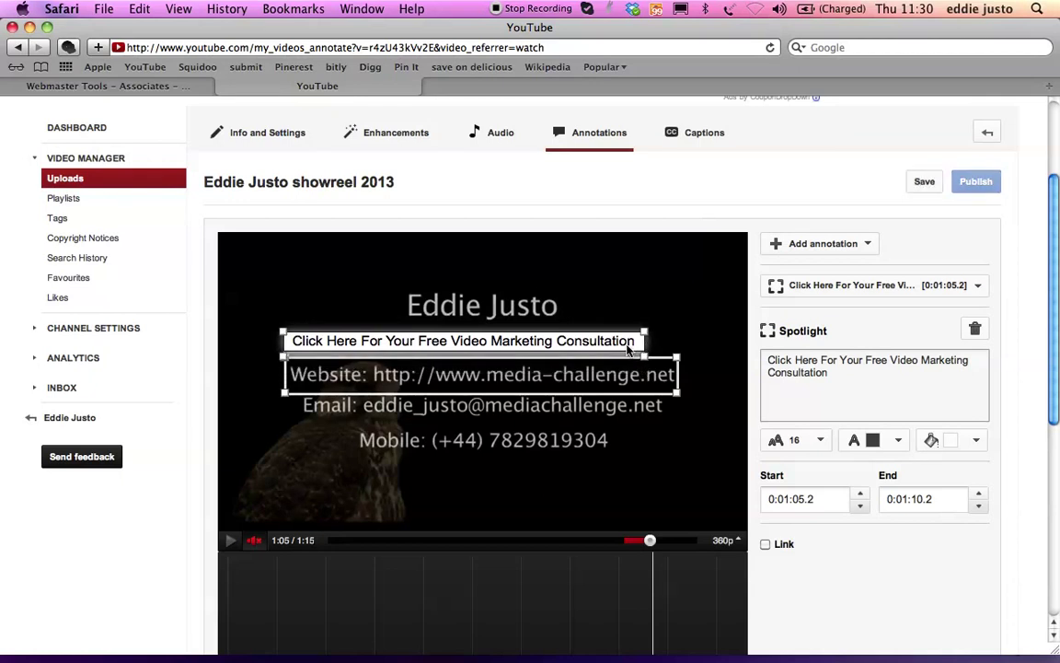
- Try pale yellow for the spotlight background, then settle on white
{"action": "left_click", "coordinate": [966, 439]}
{"action": "left_click", "coordinate": [963, 480]}
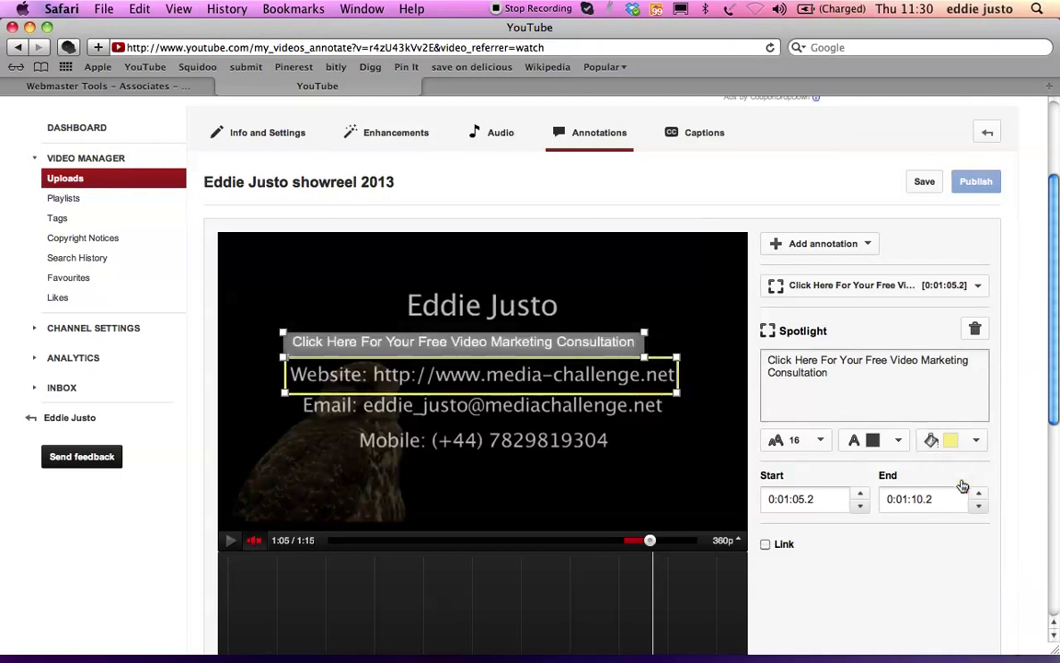
{"action": "left_click", "coordinate": [974, 441]}
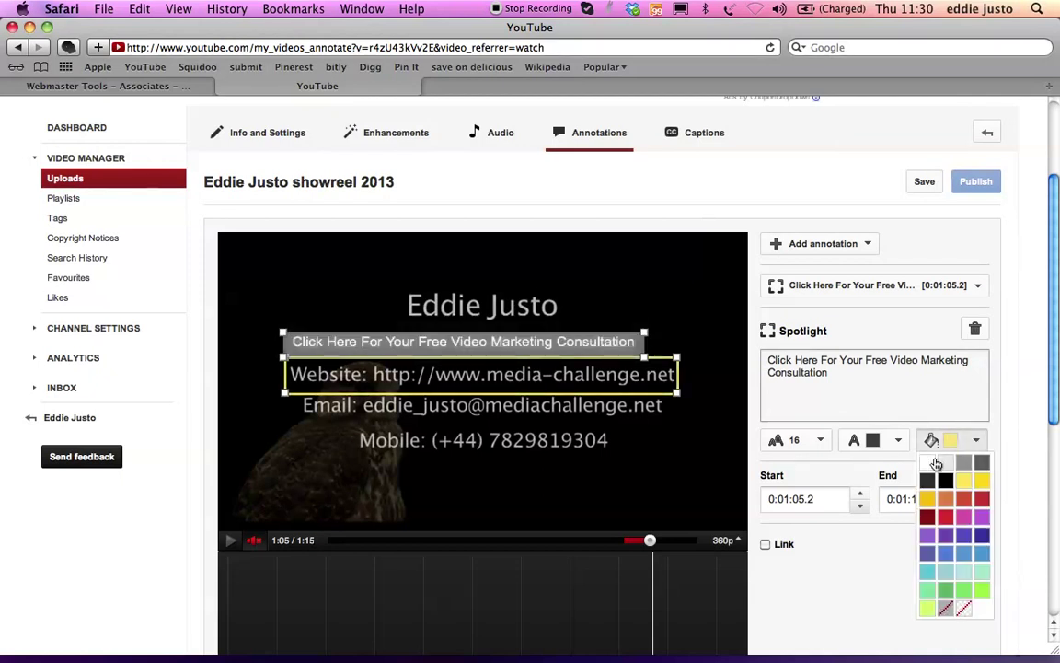
{"action": "left_click", "coordinate": [931, 464]}
{"action": "left_click", "coordinate": [939, 441]}
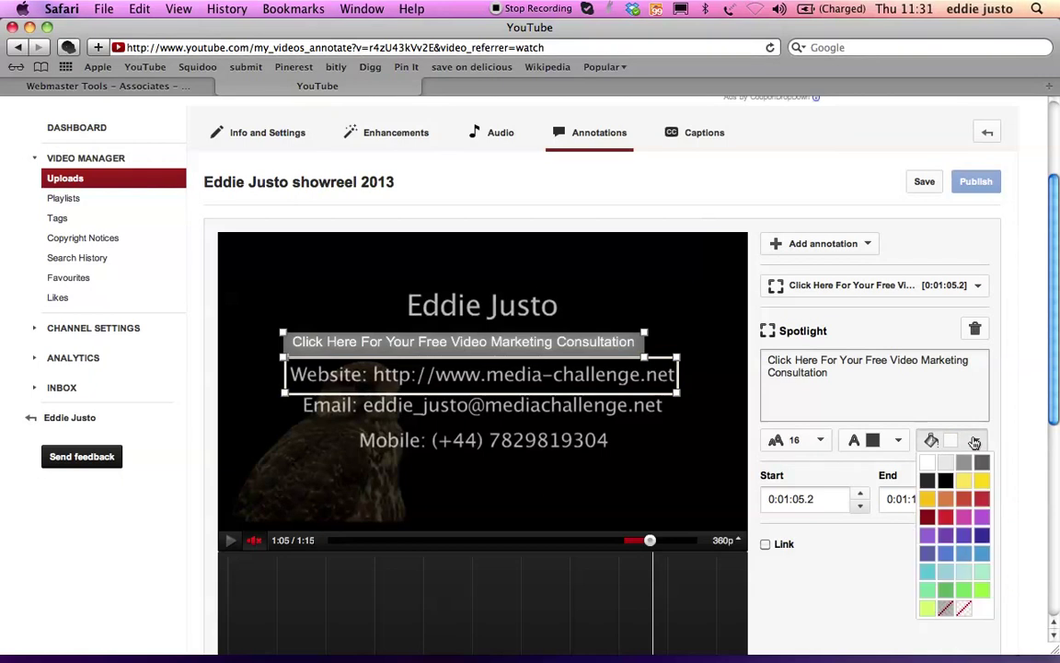
{"action": "left_click", "coordinate": [928, 464]}
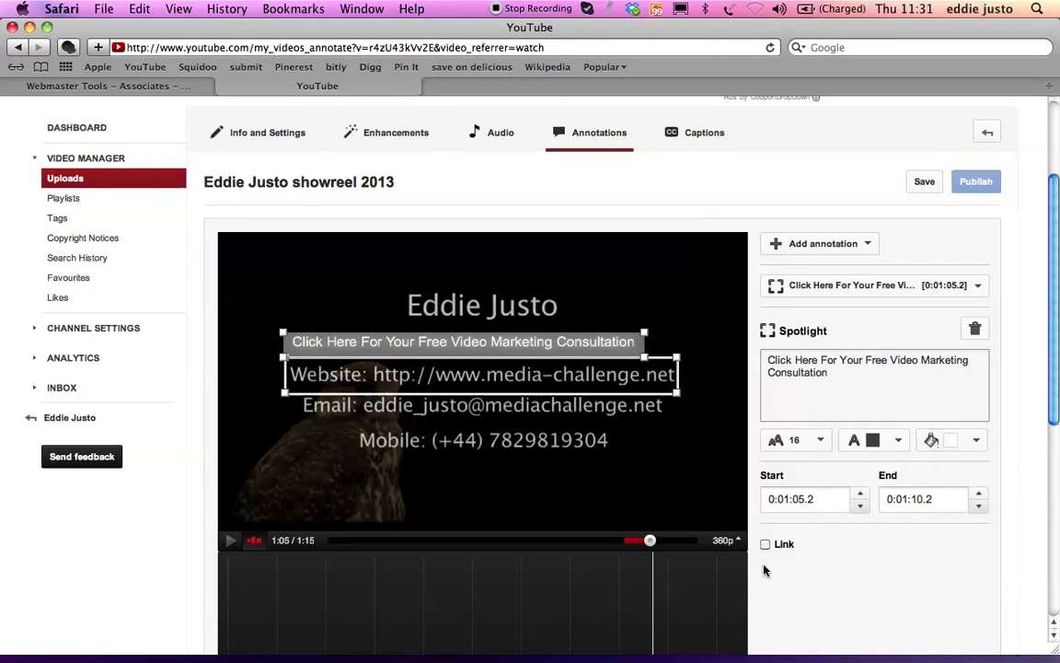
{"action": "scroll", "coordinate": [781, 526], "scroll_direction": "down", "scroll_amount": 3}
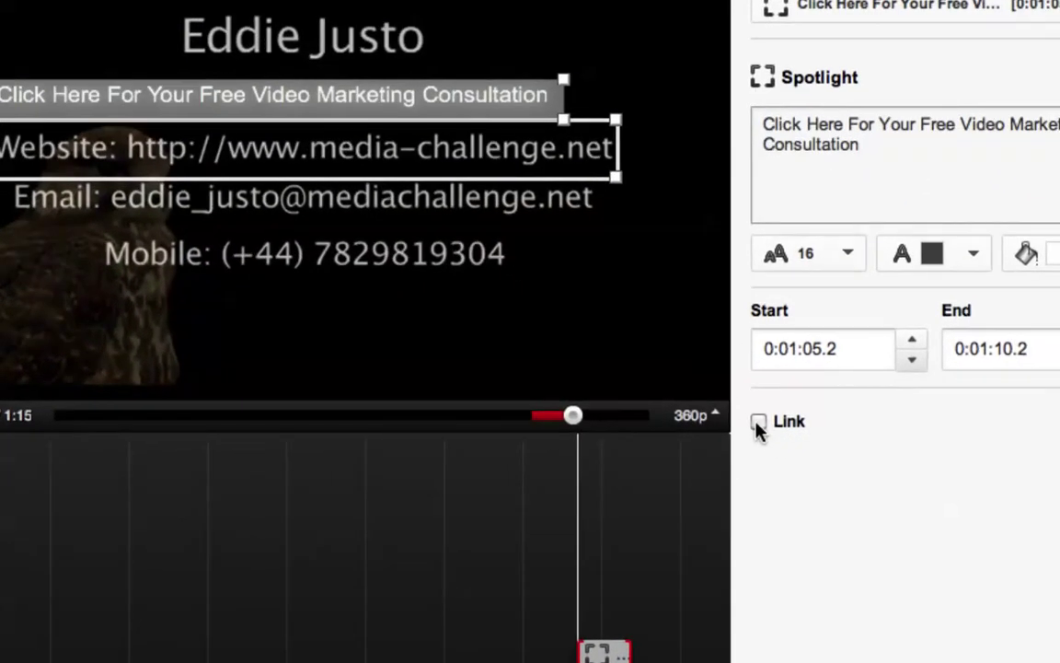
{"action": "left_click", "coordinate": [759, 425]}
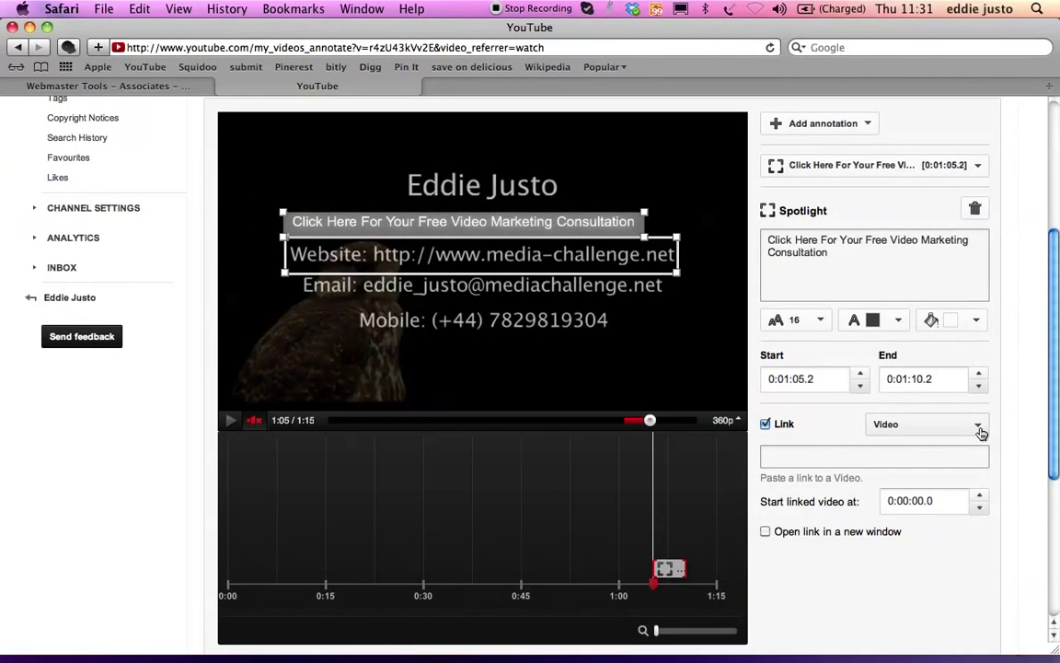
{"action": "left_click", "coordinate": [979, 429]}
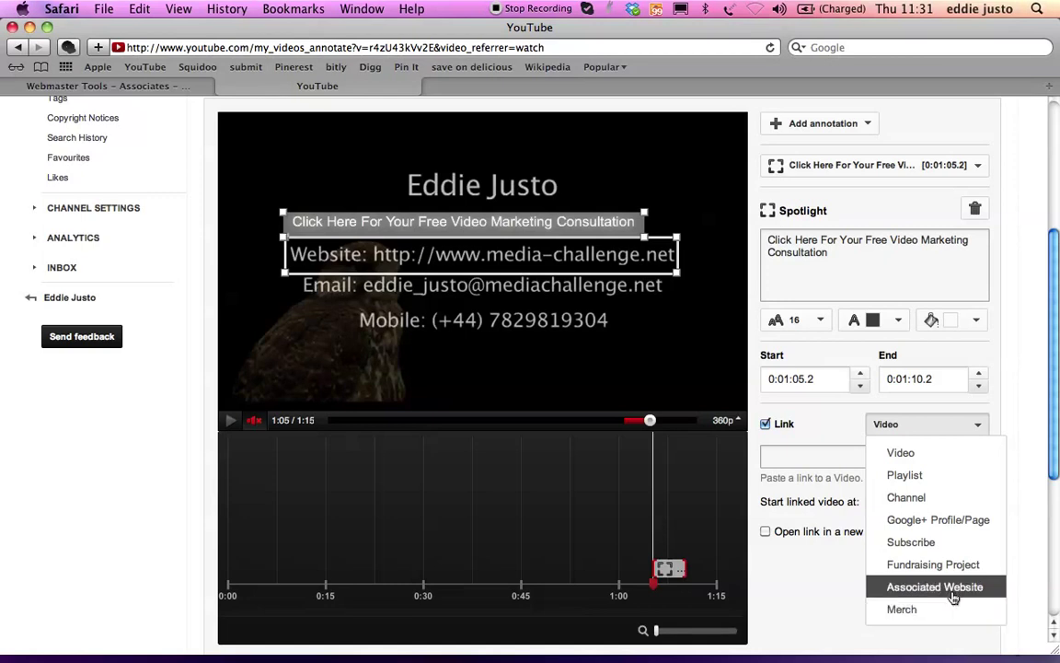
{"action": "left_click", "coordinate": [954, 596]}
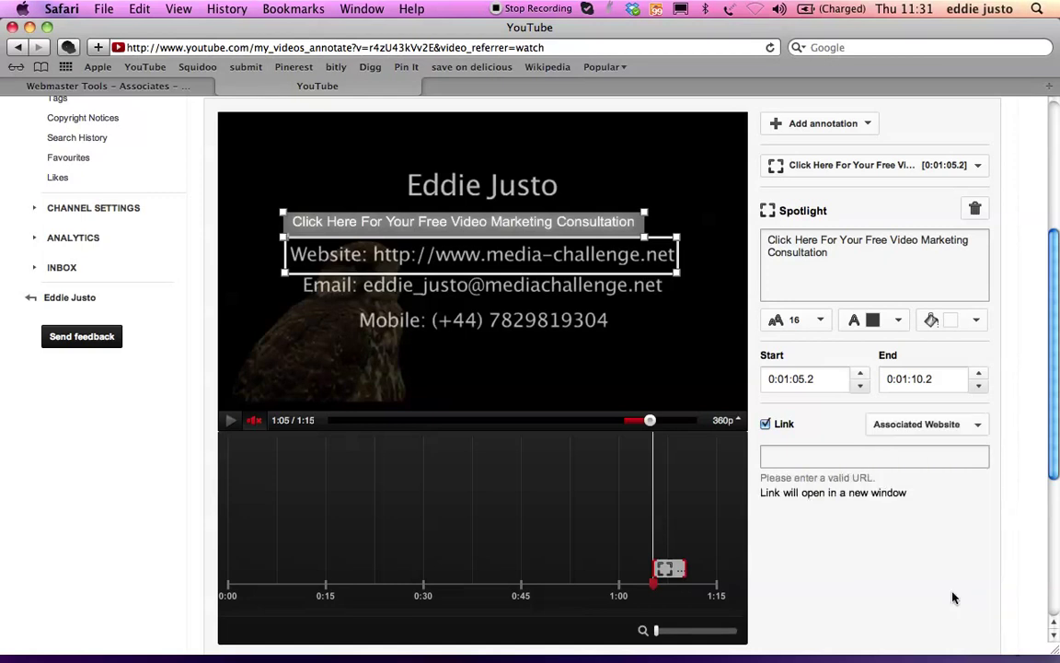
{"action": "left_click", "coordinate": [866, 456]}
{"action": "type", "text": "http://"}
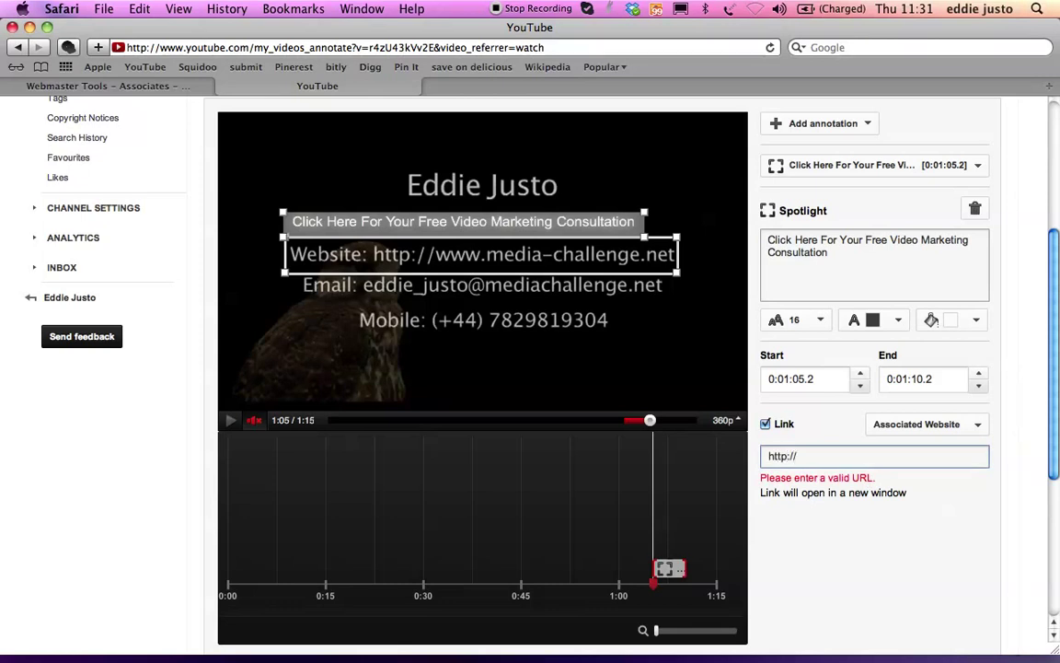
{"action": "type", "text": "www.medi"}
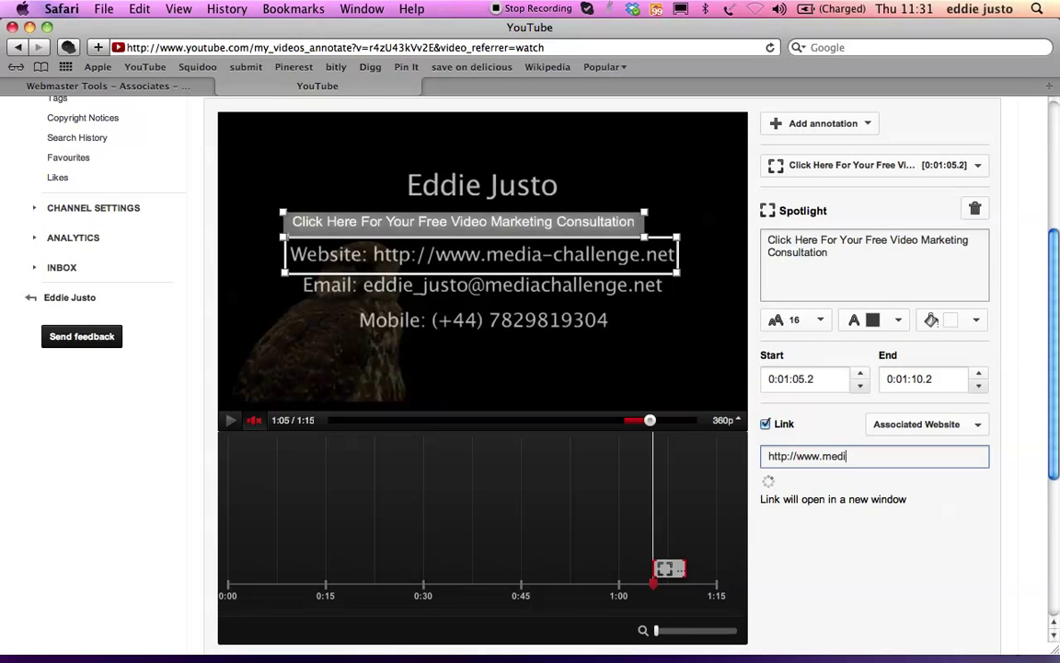
{"action": "type", "text": "a-challenge.net"}
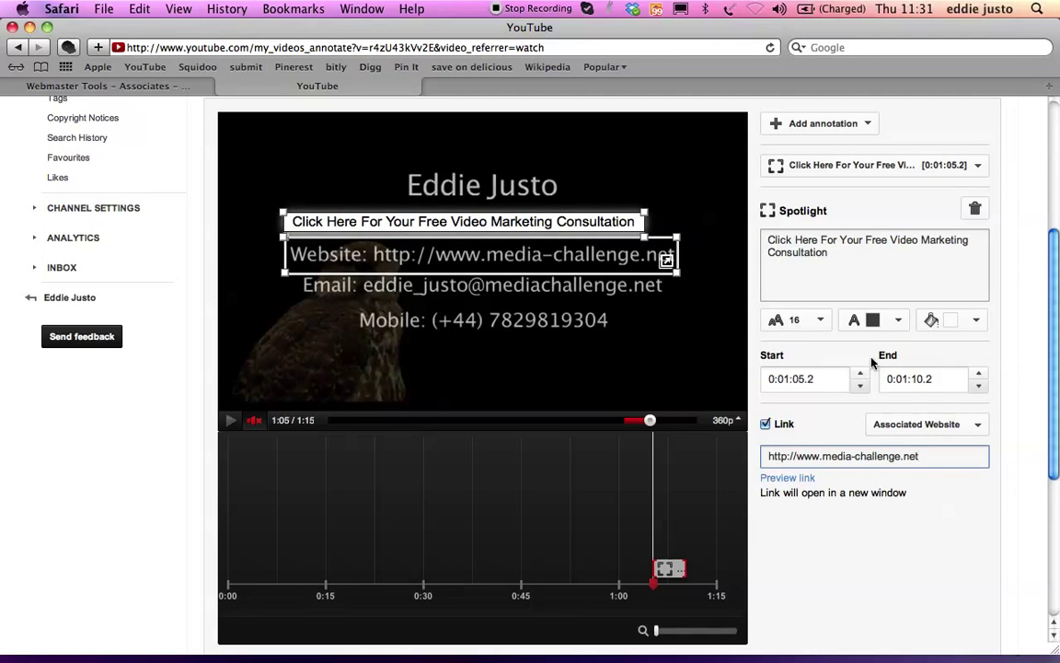
{"action": "scroll", "coordinate": [873, 497], "scroll_direction": "up", "scroll_amount": 1}
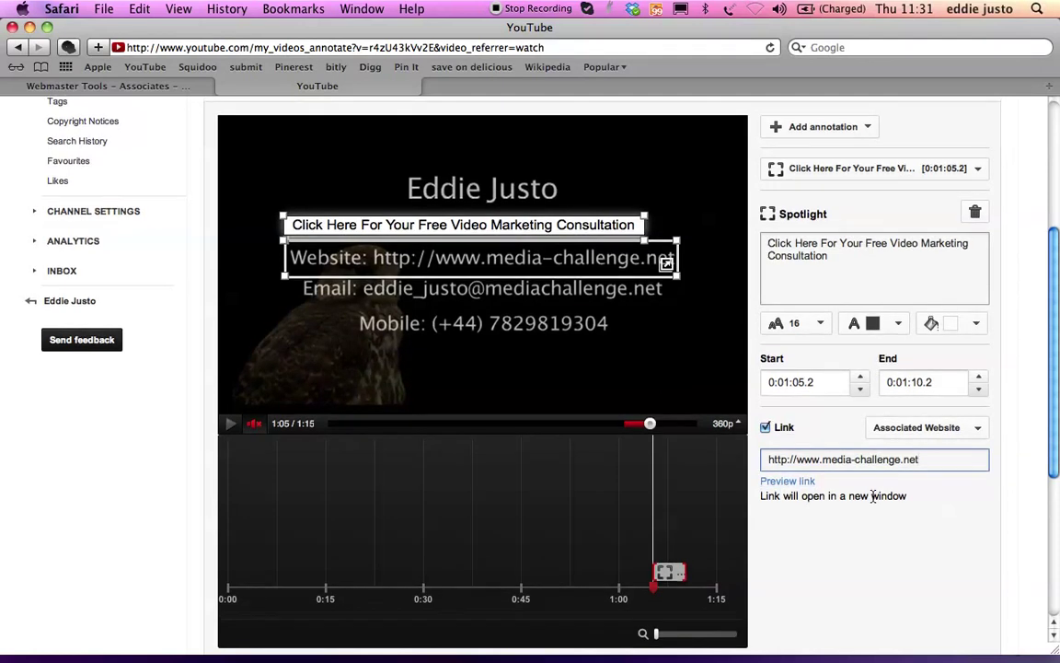
{"action": "scroll", "coordinate": [873, 497], "scroll_direction": "up", "scroll_amount": 5}
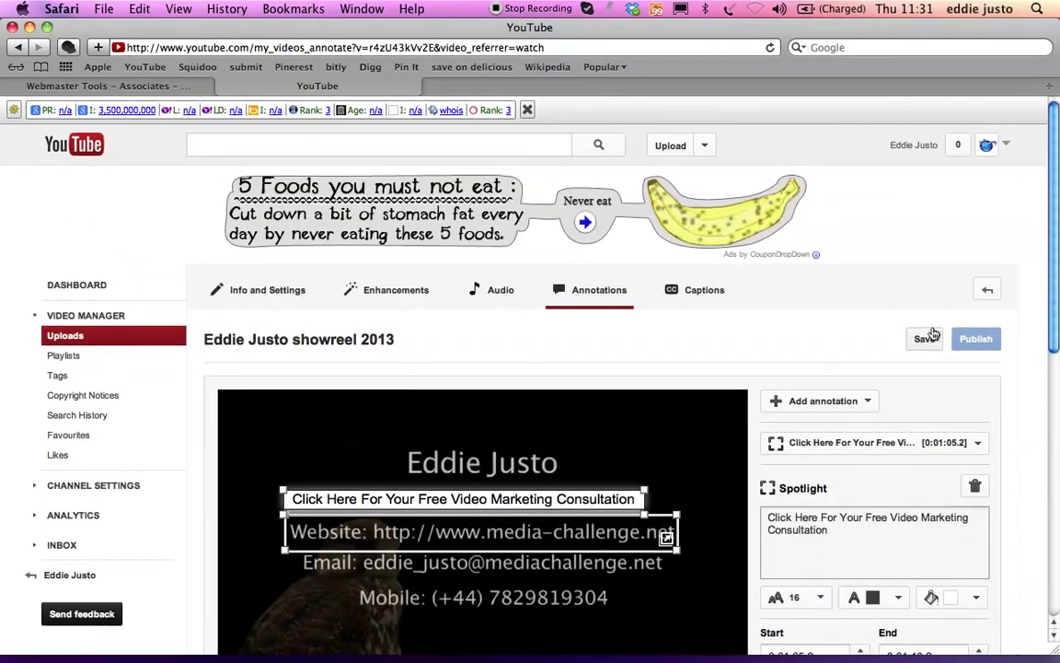
- Save and publish the annotations, then jump the live video to its end card near 1:07
{"action": "left_click", "coordinate": [926, 339]}
{"action": "left_click", "coordinate": [972, 339]}
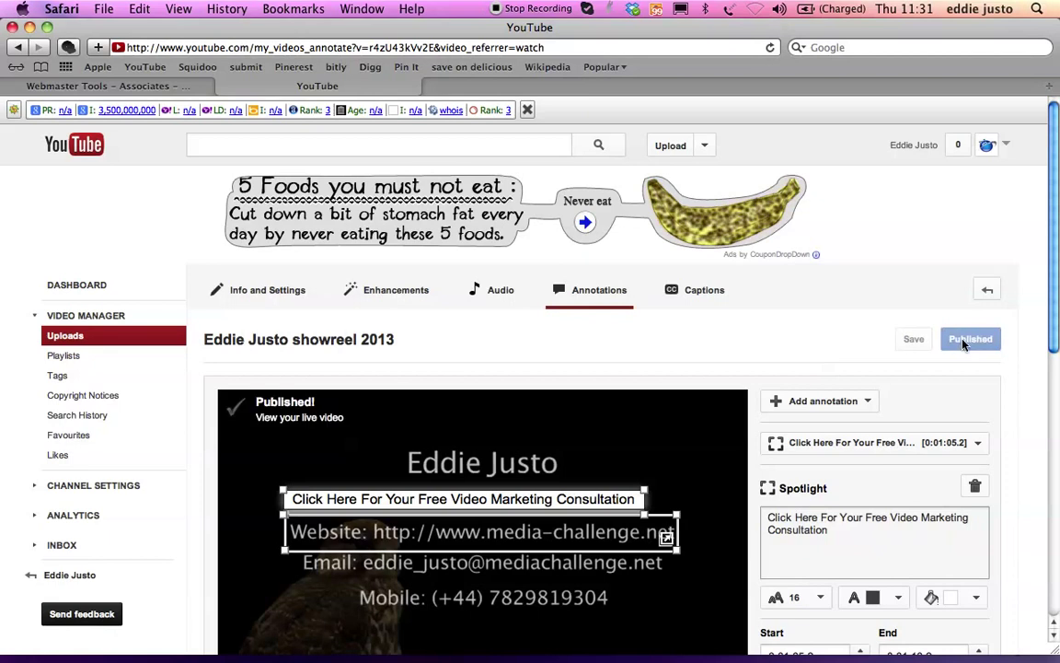
{"action": "left_click", "coordinate": [264, 340]}
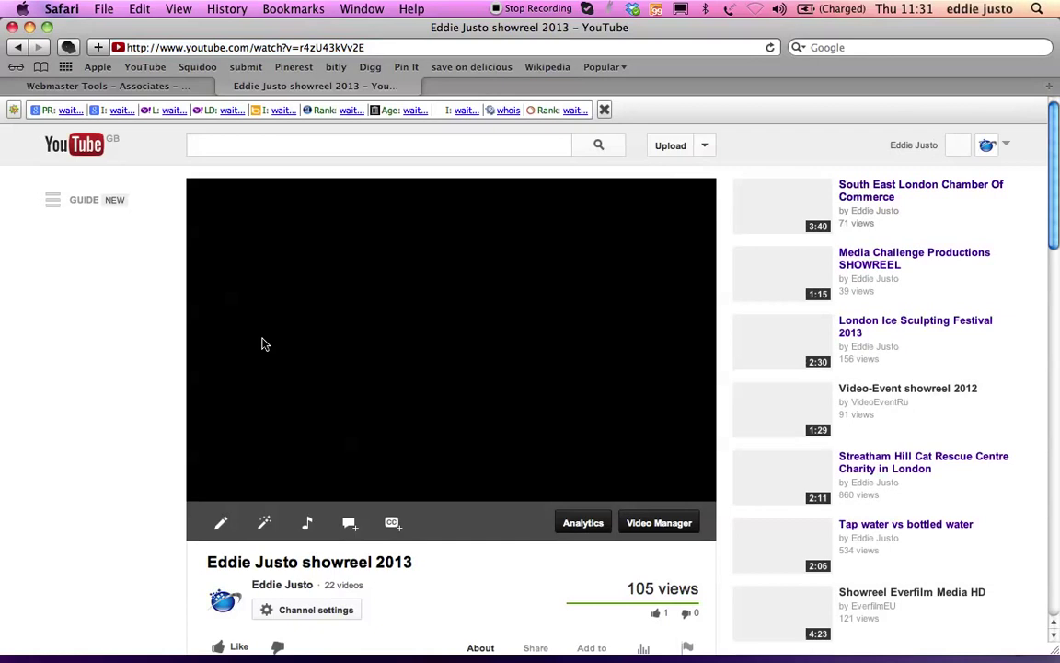
{"action": "scroll", "coordinate": [262, 344], "scroll_direction": "down", "scroll_amount": 5}
{"action": "scroll", "coordinate": [566, 252], "scroll_direction": "up", "scroll_amount": 3}
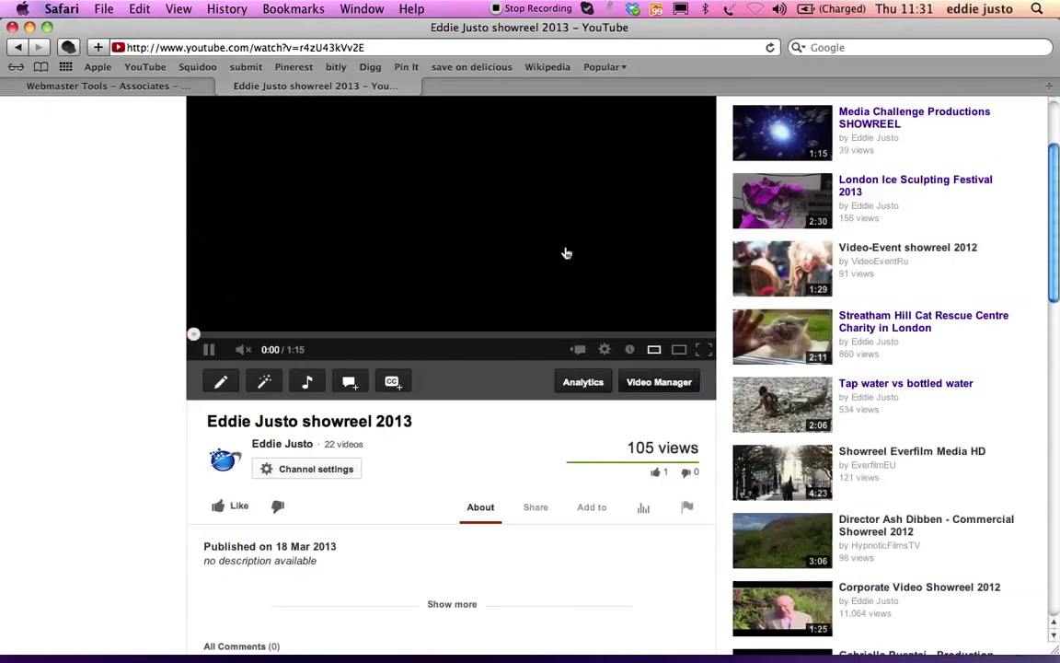
{"action": "scroll", "coordinate": [560, 333], "scroll_direction": "up", "scroll_amount": 2}
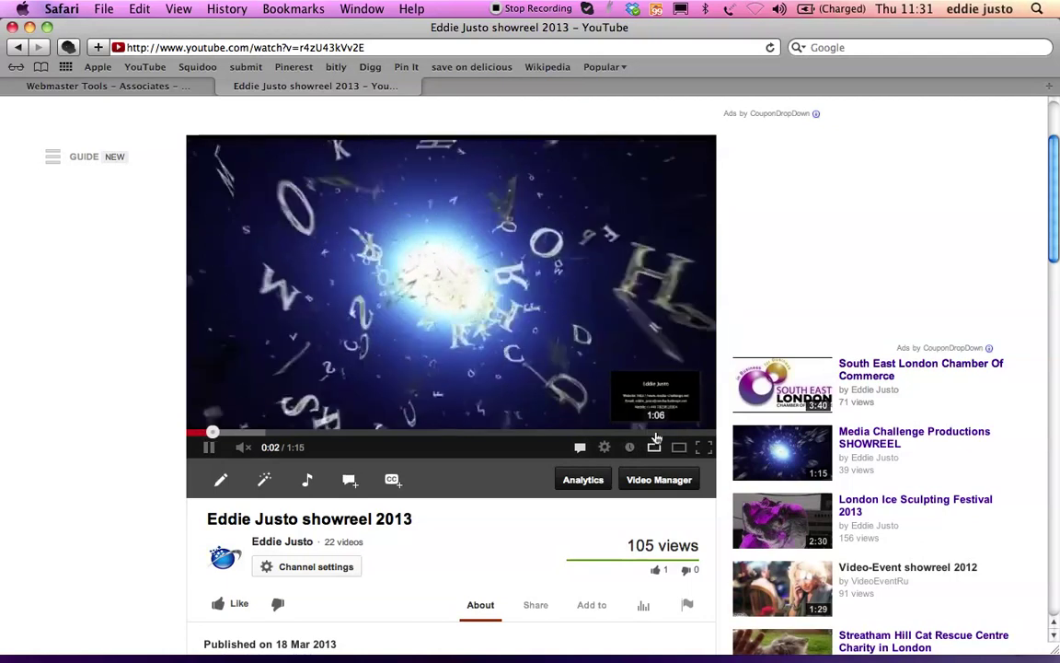
{"action": "left_click", "coordinate": [653, 432]}
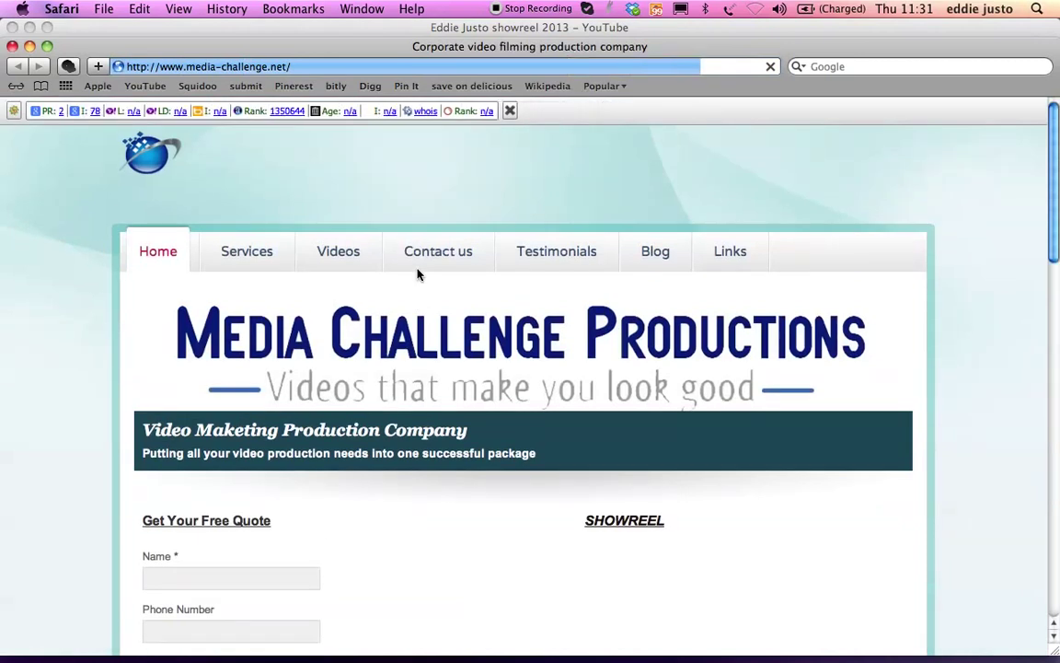
- Scroll the Media Challenge Productions home page to view the free-quote form and showreel
{"action": "scroll", "coordinate": [417, 274], "scroll_direction": "down", "scroll_amount": 5}
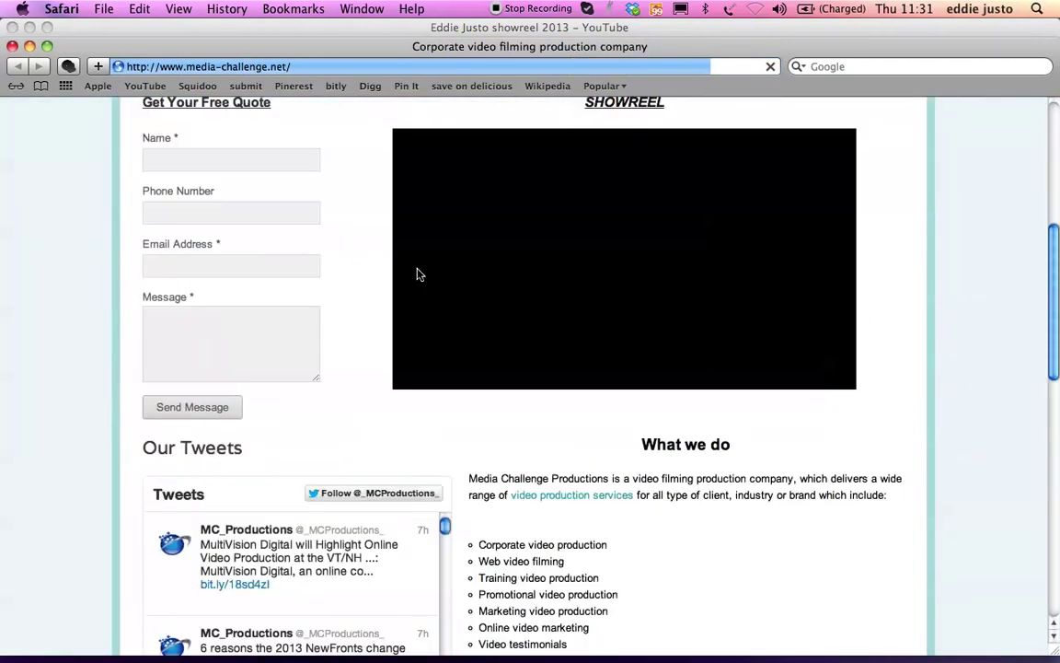
{"action": "scroll", "coordinate": [417, 274], "scroll_direction": "up", "scroll_amount": 2}
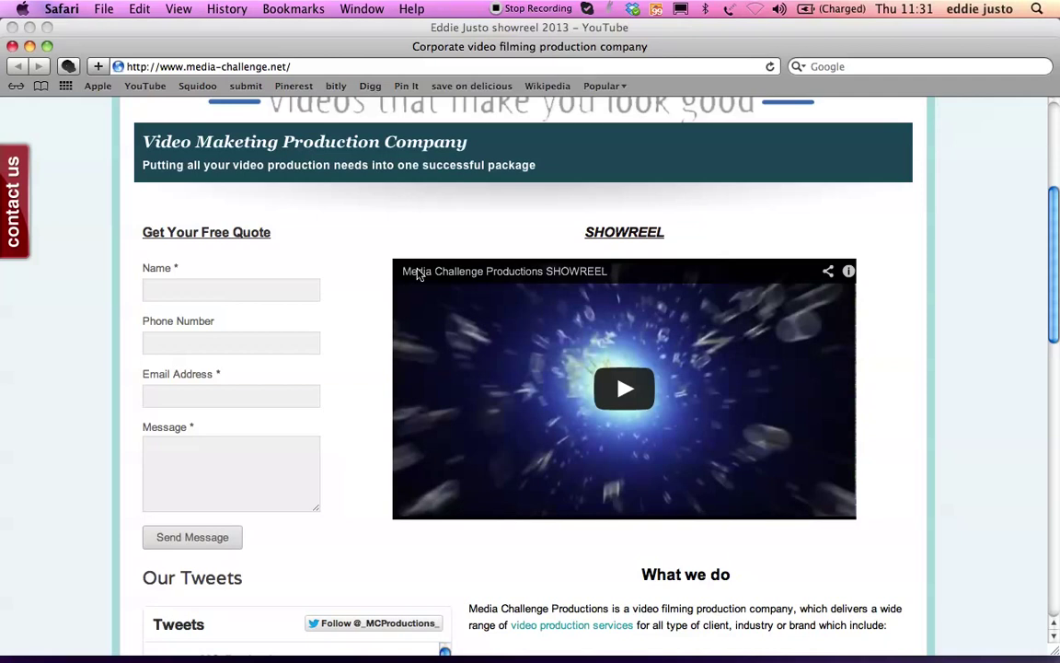